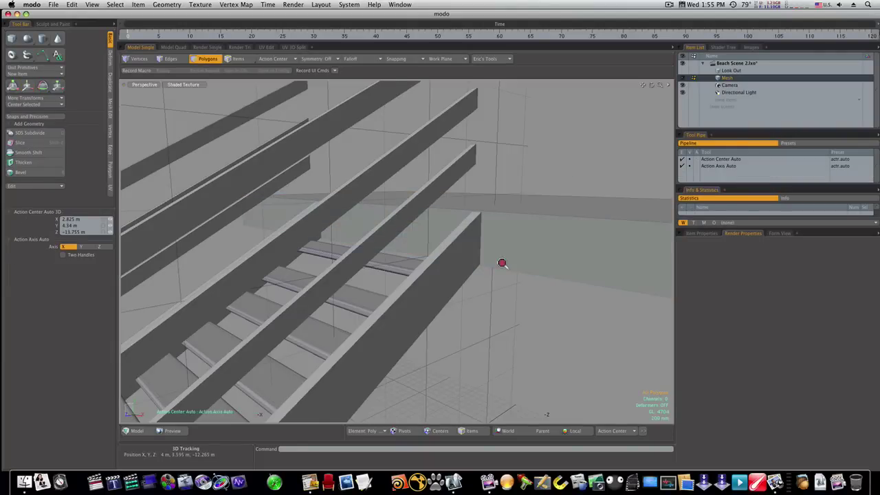
# Move the platform at the top of the stairs about -540 mm in X to centre it on the staircase.
pyautogui.keyDown('ctrl'); pyautogui.keyDown('alt'); pyautogui.moveTo(501, 262); pyautogui.dragTo(471, 232); pyautogui.keyUp('alt'); pyautogui.keyUp('ctrl')
pyautogui.press('3')
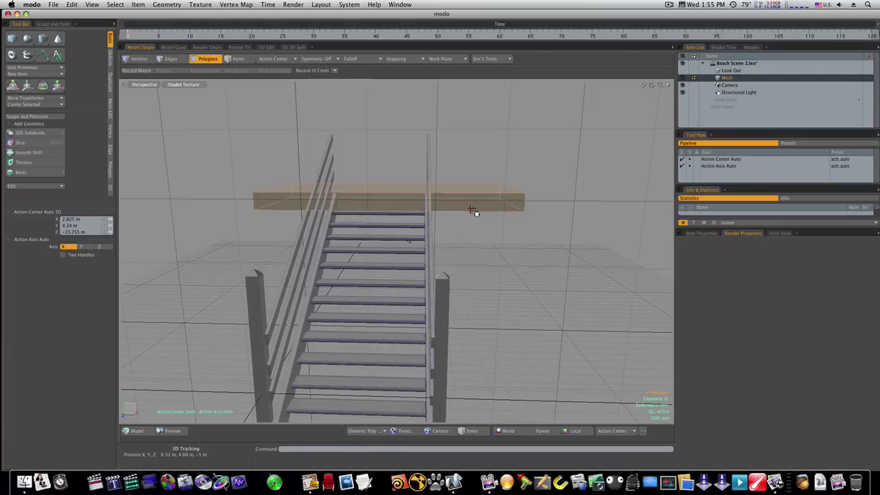
pyautogui.press('w')
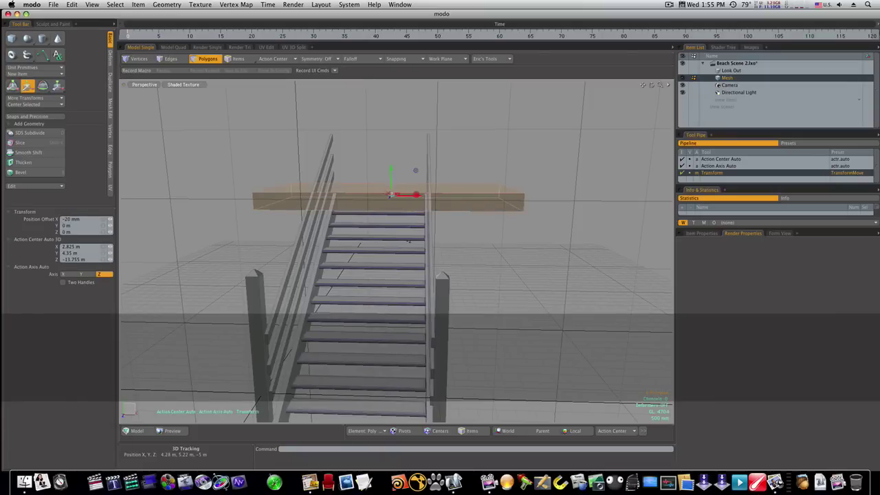
pyautogui.moveTo(416, 195); pyautogui.dragTo(414, 195)
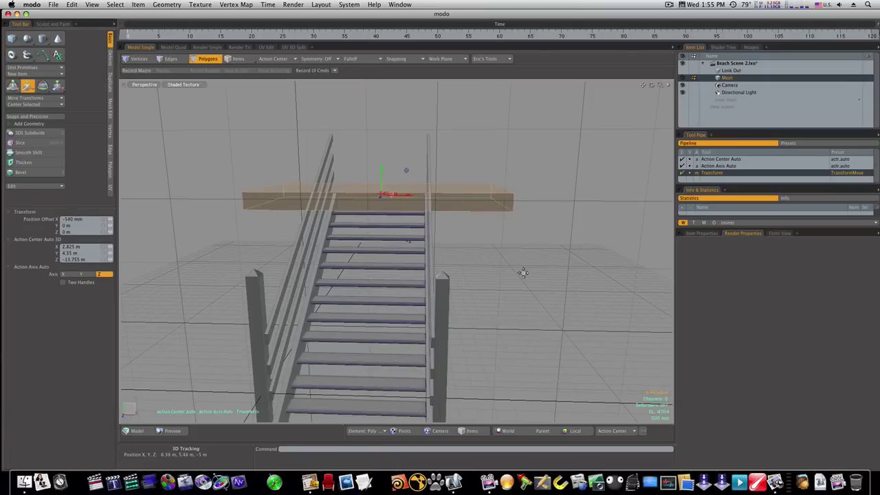
pyautogui.press('space')
pyautogui.click(537, 277)
# Select the upper end edges of the three handrails on one side of the stairs and scale them flat along Z.
pyautogui.keyDown('alt'); pyautogui.moveTo(525, 260); pyautogui.dragTo(477, 260); pyautogui.keyUp('alt')
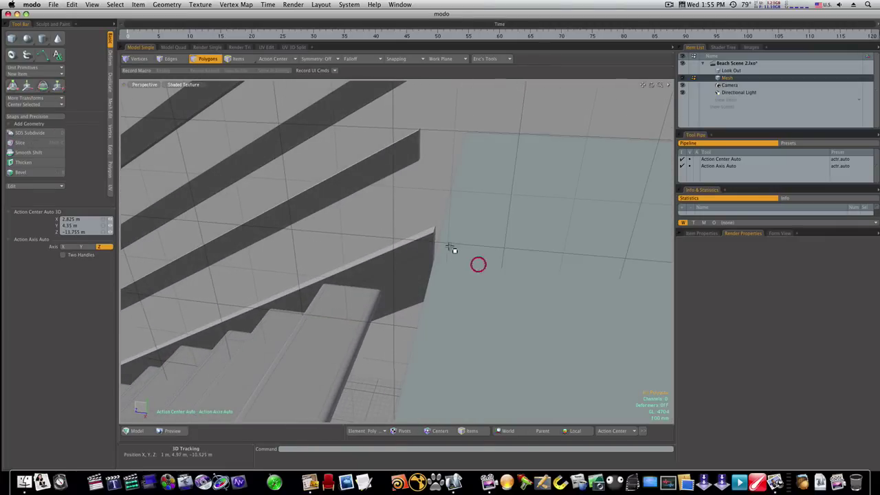
pyautogui.press('1')
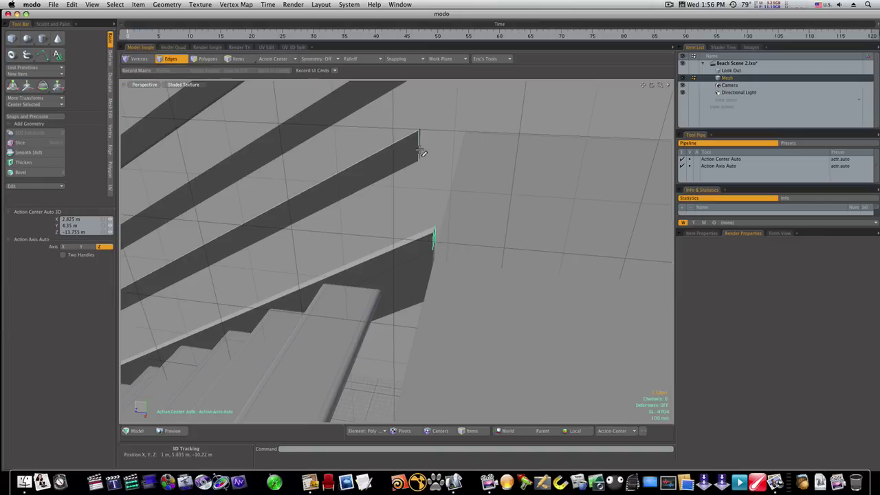
pyautogui.keyDown('alt'); pyautogui.moveTo(468, 161); pyautogui.dragTo(411, 160); pyautogui.keyUp('alt')
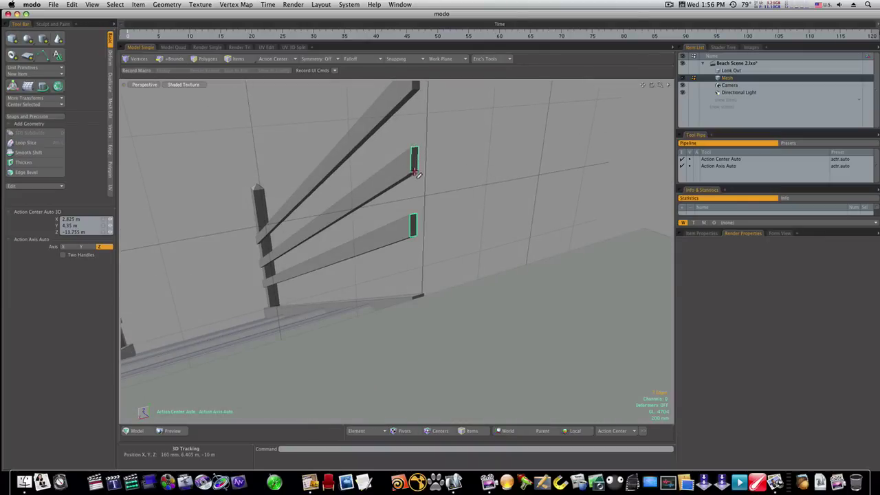
pyautogui.keyDown('ctrl'); pyautogui.click(410, 177); pyautogui.keyUp('ctrl')
pyautogui.keyDown('alt'); pyautogui.moveTo(417, 143); pyautogui.dragTo(431, 149); pyautogui.keyUp('alt')
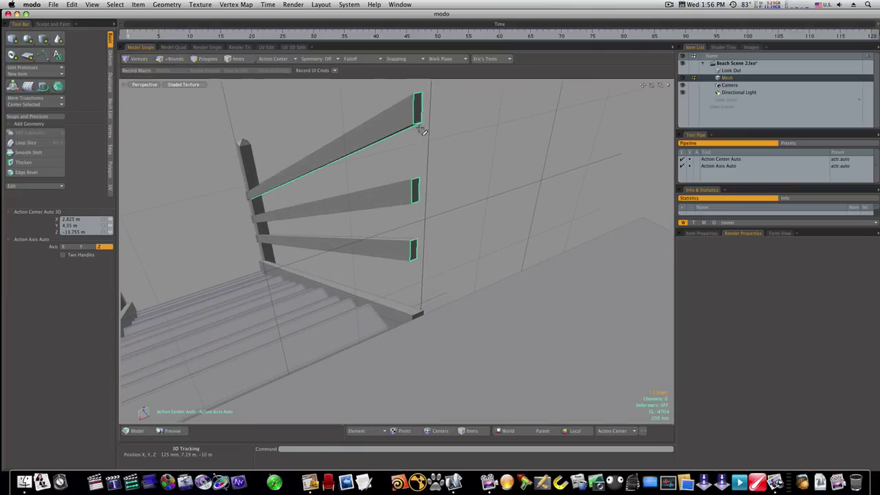
pyautogui.keyDown('alt'); pyautogui.moveTo(400, 132); pyautogui.dragTo(486, 122); pyautogui.keyUp('alt')
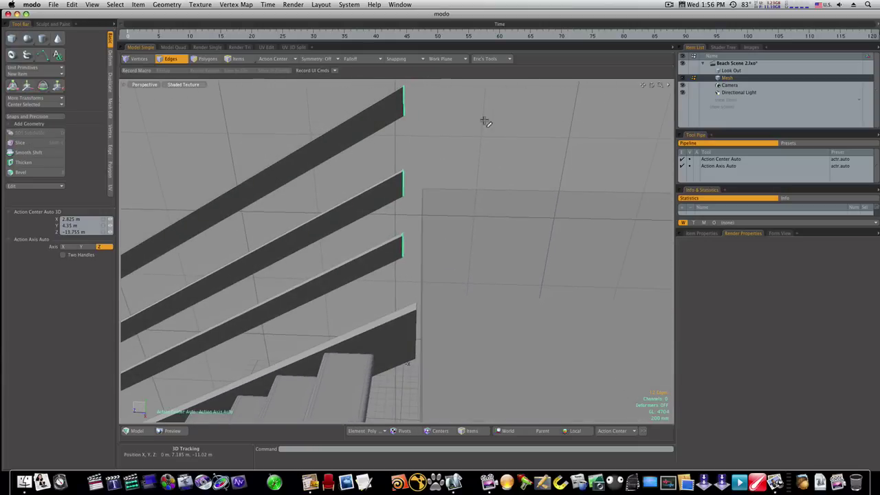
pyautogui.press('r')
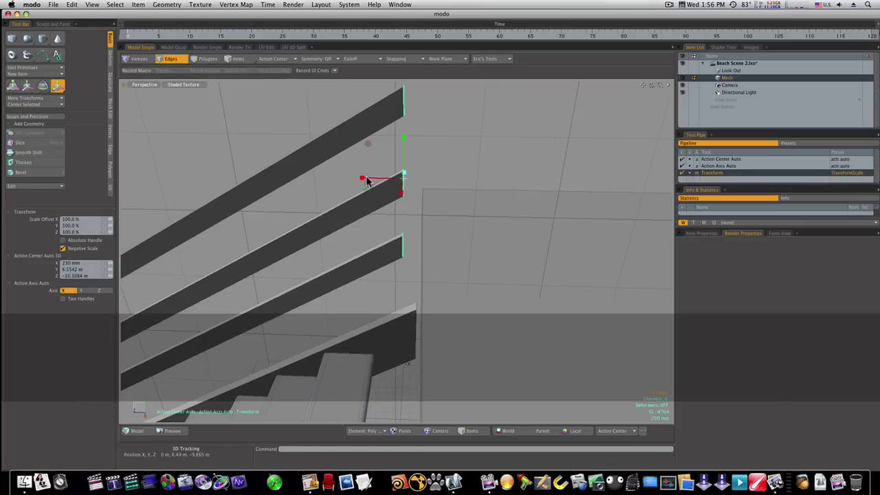
pyautogui.moveTo(371, 178); pyautogui.dragTo(402, 177)
# Move the flattened rail ends about -140 mm in Z toward the platform.
pyautogui.press('w')
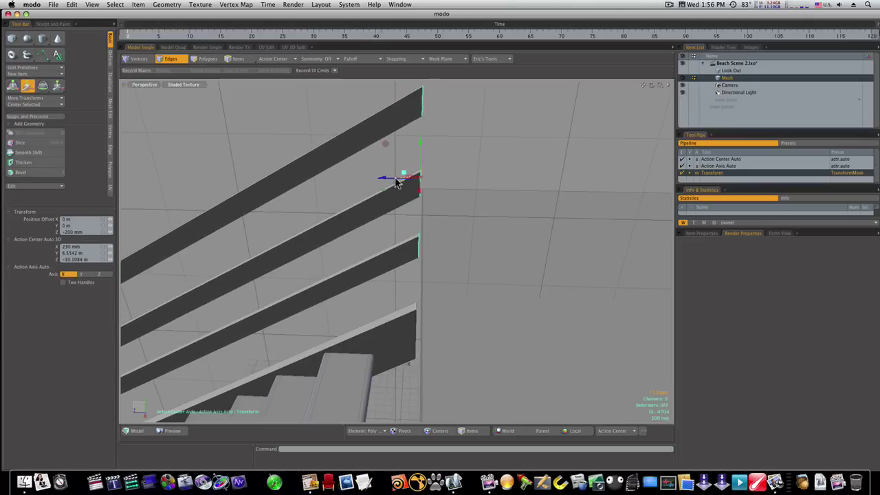
pyautogui.keyDown('alt'); pyautogui.moveTo(413, 209); pyautogui.dragTo(400, 181); pyautogui.keyUp('alt')
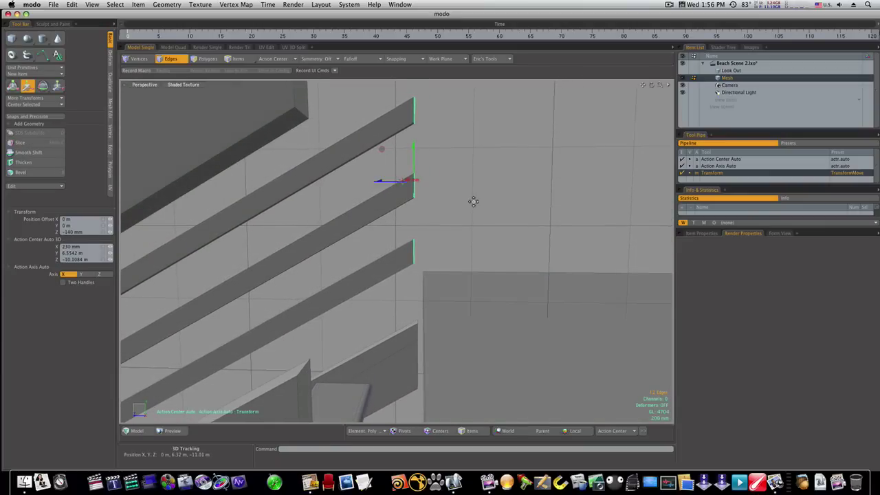
pyautogui.press('space')
# Select the upper end edges of the three handrails on the opposite side and scale them flat along Z.
pyautogui.keyDown('alt'); pyautogui.moveTo(472, 202); pyautogui.dragTo(672, 211); pyautogui.keyUp('alt')
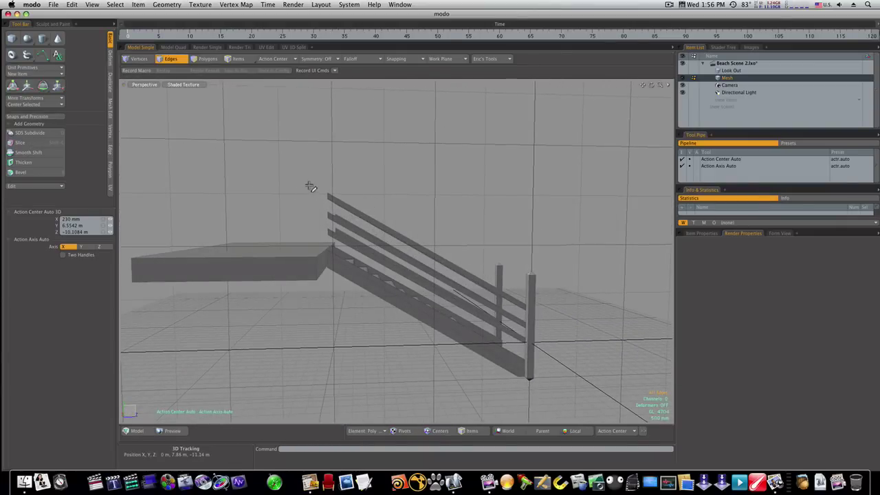
pyautogui.keyDown('ctrl'); pyautogui.keyDown('alt'); pyautogui.moveTo(328, 210); pyautogui.dragTo(458, 226); pyautogui.keyUp('alt'); pyautogui.keyUp('ctrl')
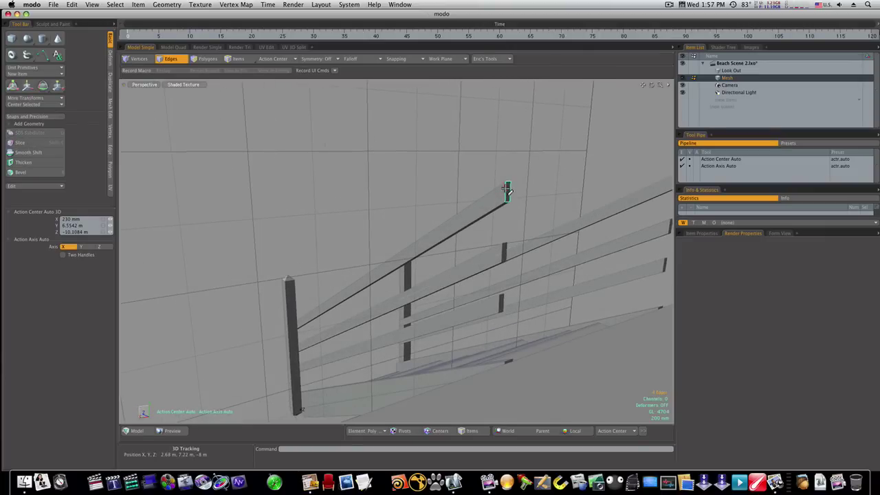
pyautogui.keyDown('shift'); pyautogui.click(504, 251); pyautogui.keyUp('shift')
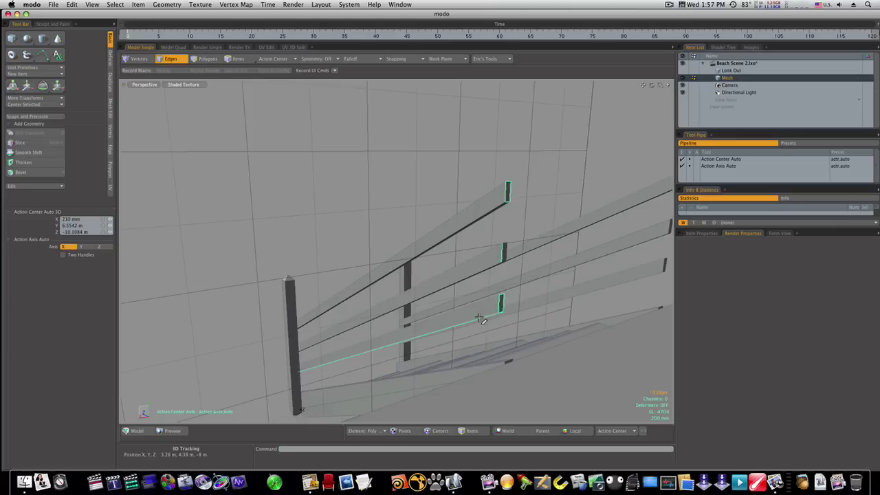
pyautogui.keyDown('ctrl'); pyautogui.click(488, 271); pyautogui.keyUp('ctrl')
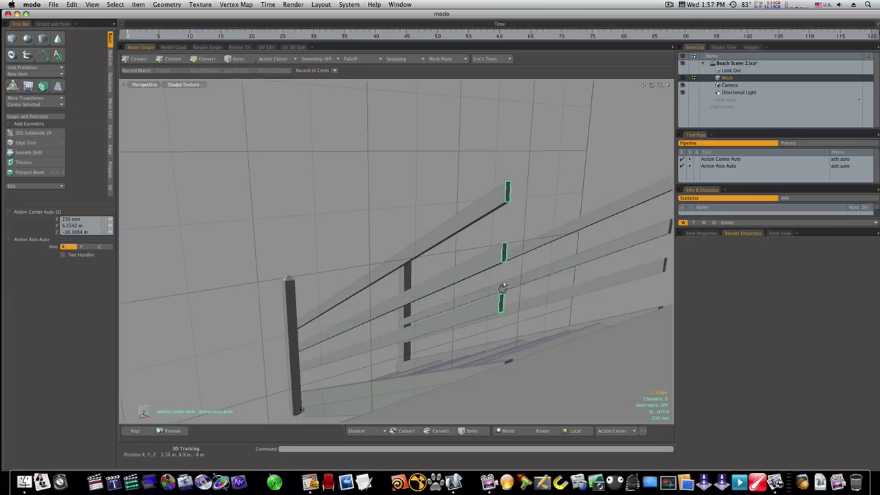
pyautogui.keyDown('alt'); pyautogui.moveTo(505, 290); pyautogui.dragTo(568, 263); pyautogui.keyUp('alt')
pyautogui.press('r')
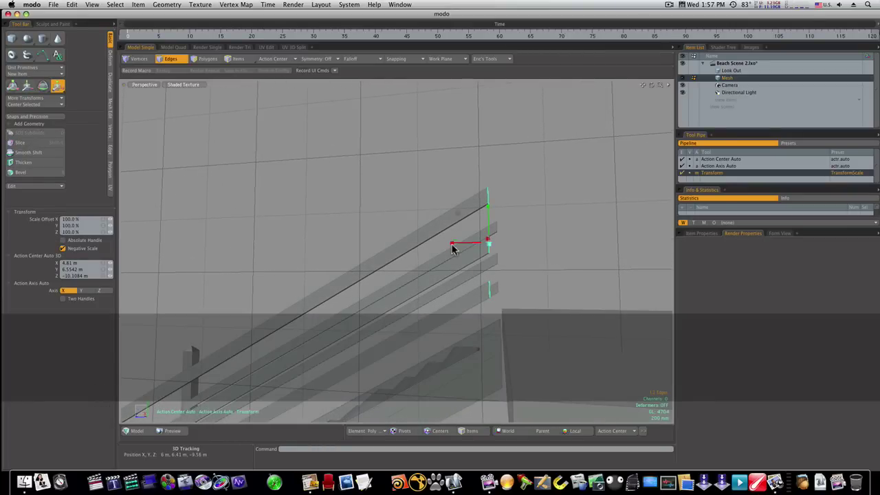
pyautogui.moveTo(460, 242); pyautogui.dragTo(479, 242)
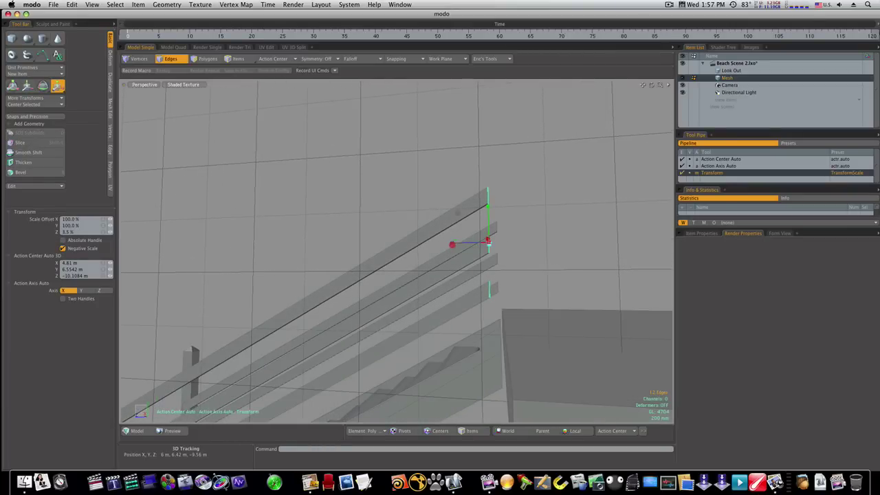
pyautogui.press('space')
pyautogui.press('r')
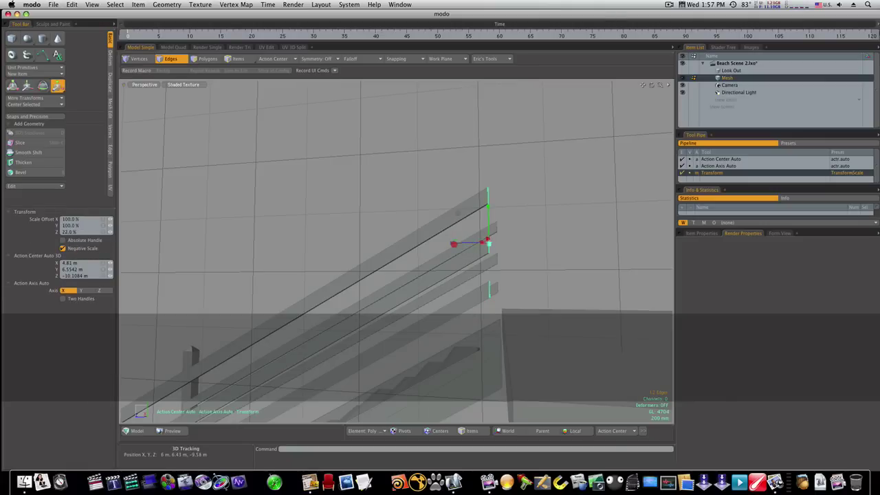
pyautogui.moveTo(482, 242); pyautogui.dragTo(462, 264)
# Move the opposite side's rail ends about -160 mm in Z to line up with the other rails, and clear the selection.
pyautogui.press('w')
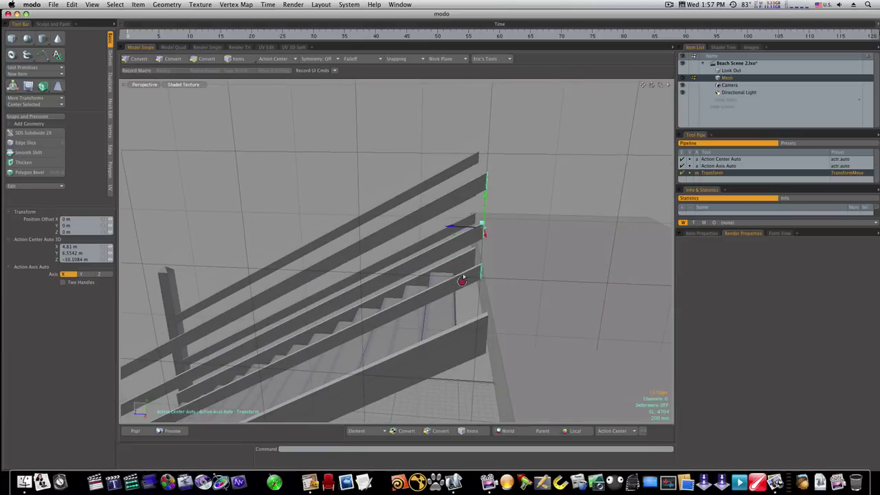
pyautogui.press('2')
pyautogui.moveTo(455, 231); pyautogui.dragTo(459, 231)
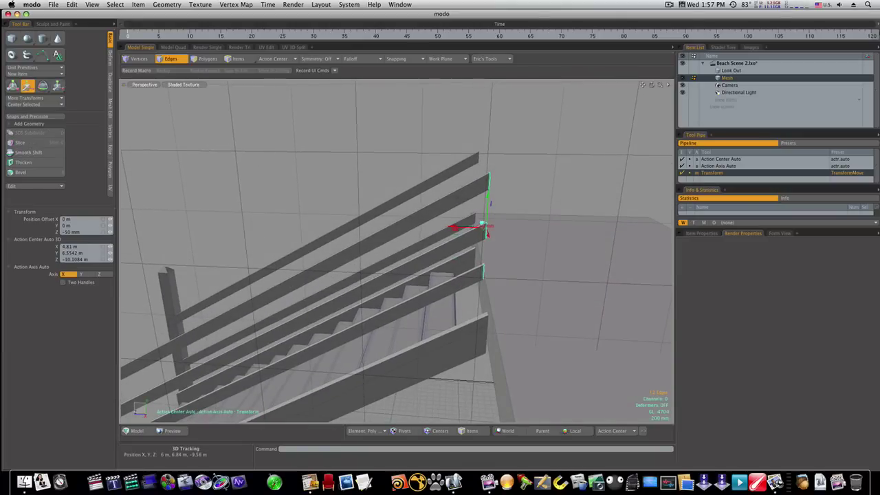
pyautogui.keyDown('alt'); pyautogui.moveTo(509, 266); pyautogui.dragTo(464, 241); pyautogui.keyUp('alt')
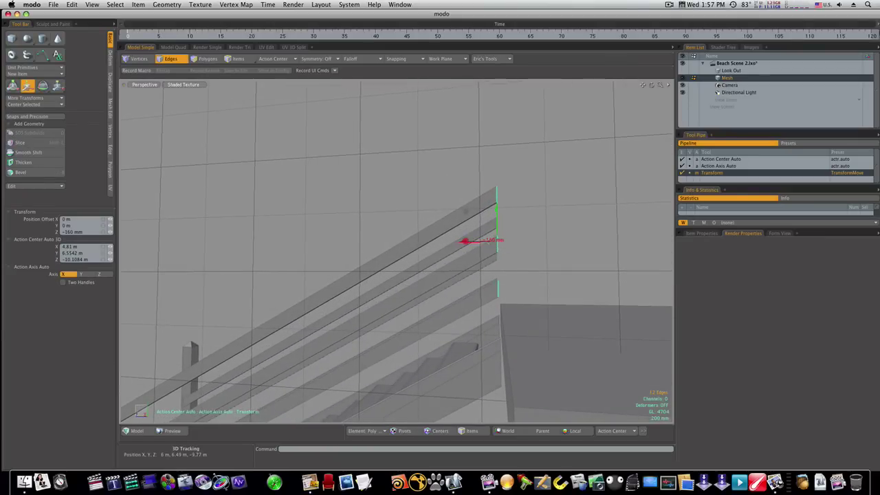
pyautogui.press('q')
pyautogui.click(557, 269)
# Move the whole platform about 100 mm in Z so that it meets the top of the stairs.
pyautogui.keyDown('alt'); pyautogui.moveTo(558, 268); pyautogui.dragTo(524, 304); pyautogui.keyUp('alt')
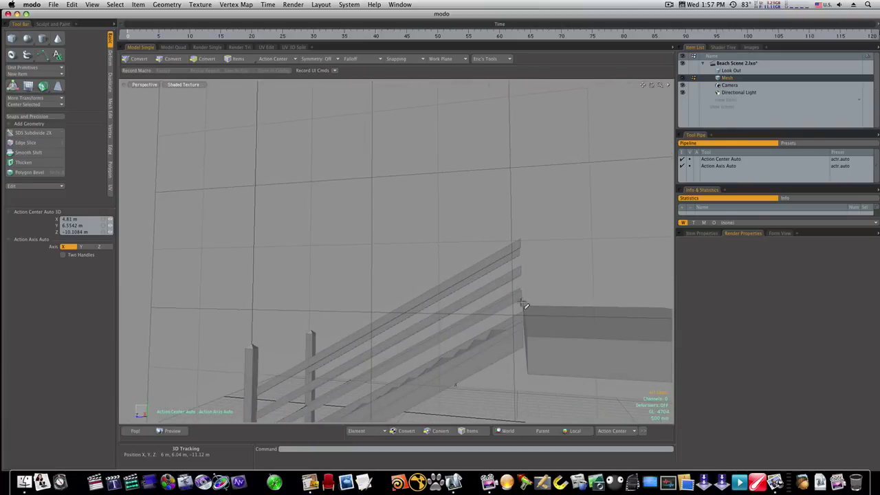
pyautogui.click(559, 338)
pyautogui.press('w')
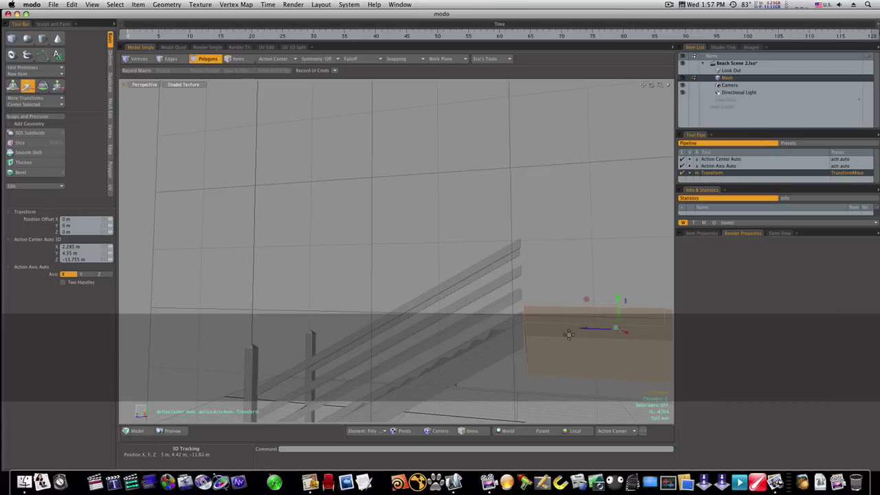
pyautogui.moveTo(621, 329); pyautogui.dragTo(619, 328)
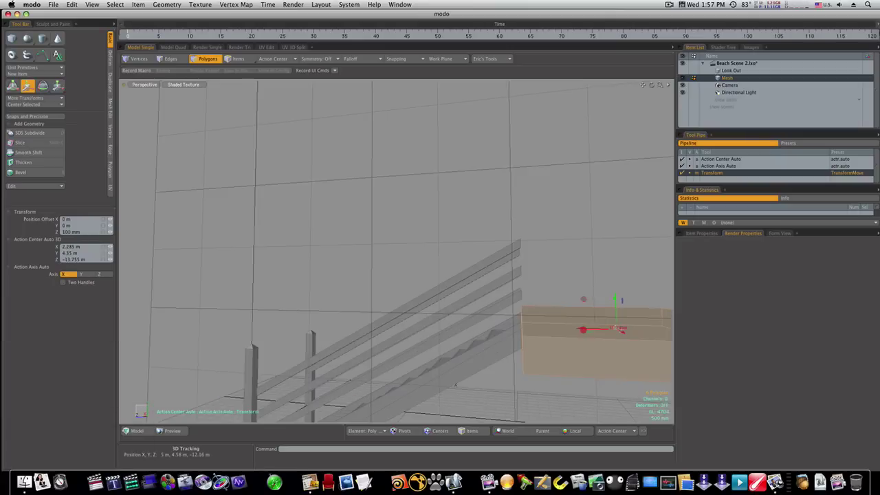
pyautogui.press('space')
pyautogui.click(548, 283)
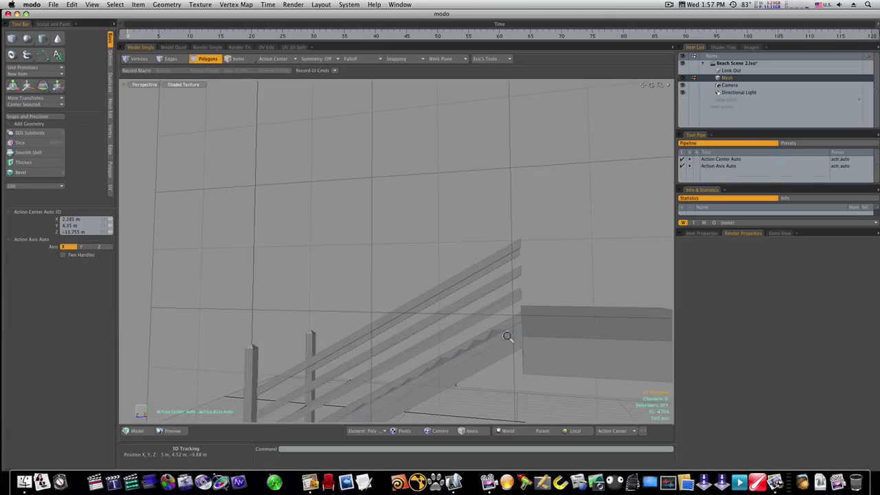
# Examine the junction of stairs, rails and platform from the sides, above and below.
pyautogui.keyDown('ctrl'); pyautogui.keyDown('alt'); pyautogui.moveTo(508, 336); pyautogui.dragTo(628, 329); pyautogui.keyUp('alt'); pyautogui.keyUp('ctrl')
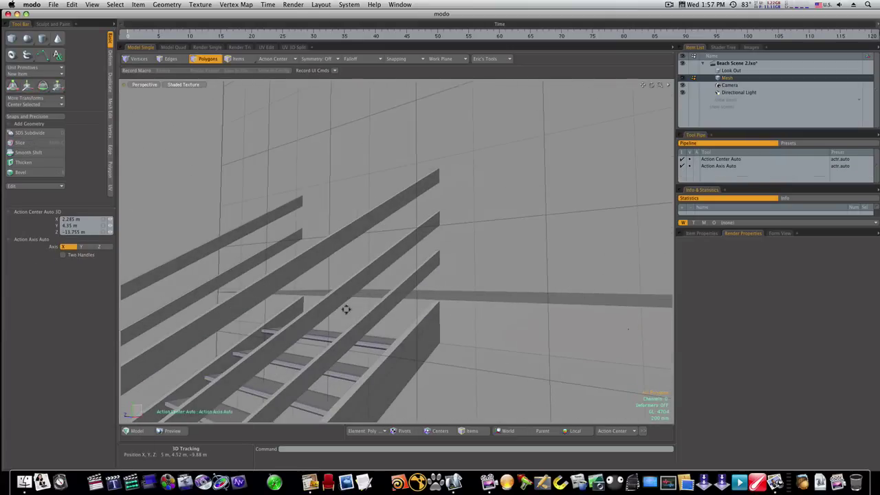
pyautogui.keyDown('alt'); pyautogui.moveTo(346, 310); pyautogui.dragTo(365, 304); pyautogui.keyUp('alt')
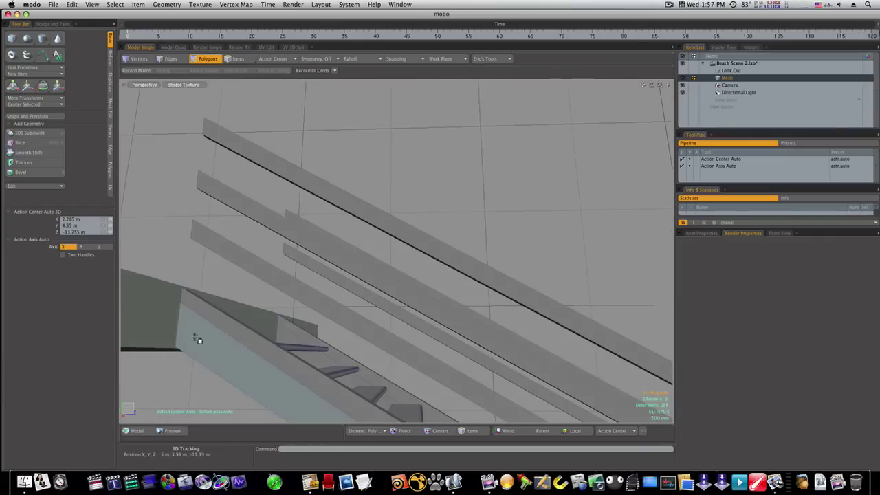
pyautogui.keyDown('alt'); pyautogui.moveTo(177, 315); pyautogui.dragTo(179, 333); pyautogui.keyUp('alt')
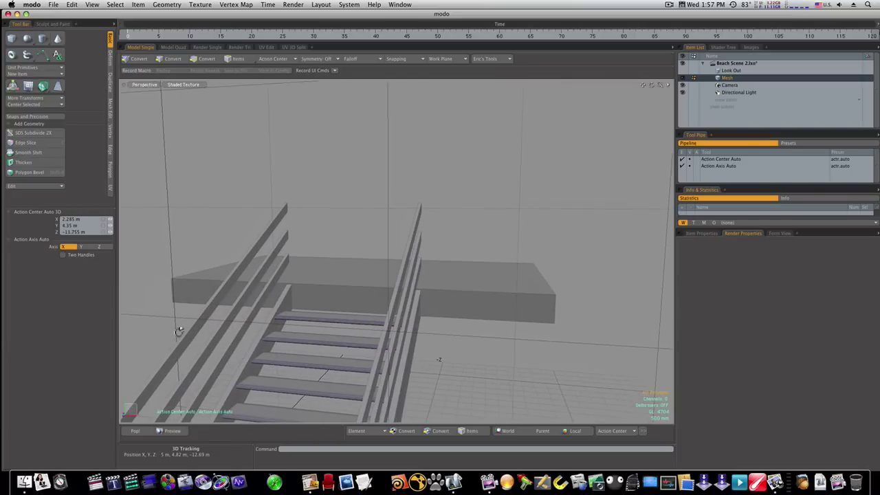
pyautogui.keyDown('alt'); pyautogui.moveTo(353, 319); pyautogui.dragTo(427, 184); pyautogui.keyUp('alt')
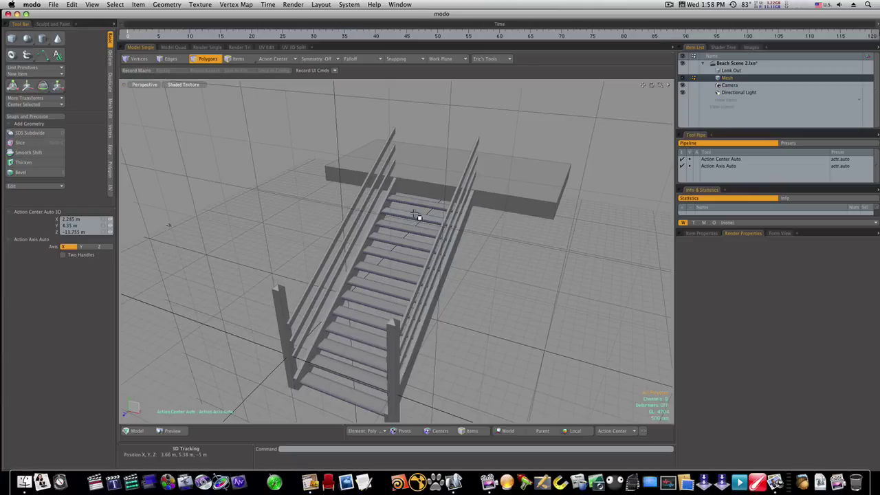
pyautogui.keyDown('alt'); pyautogui.moveTo(447, 234); pyautogui.dragTo(481, 243); pyautogui.keyUp('alt')
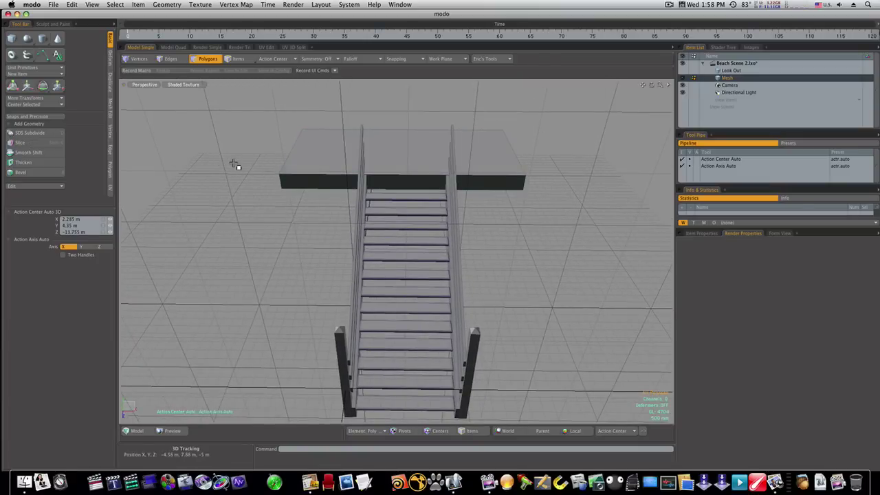
pyautogui.keyDown('alt'); pyautogui.moveTo(291, 180); pyautogui.dragTo(364, 138); pyautogui.keyUp('alt')
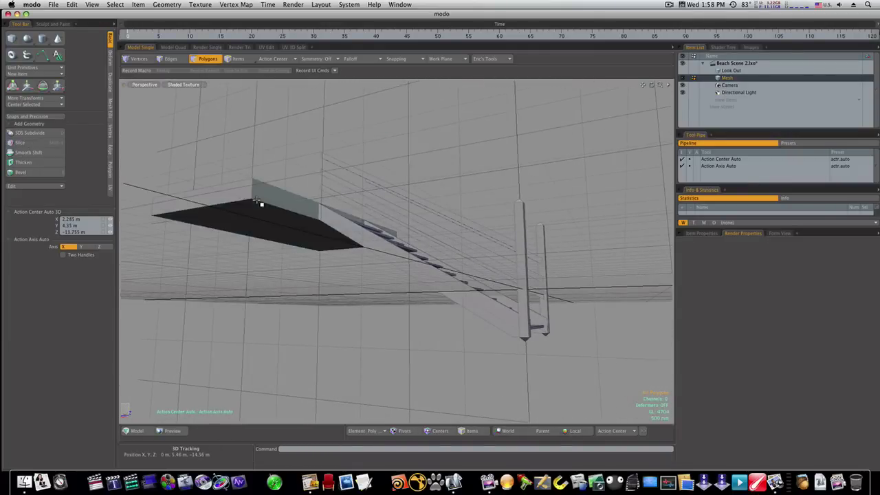
# Duplicate both posts at the foot of the stairs and move the copies about 6.56 m in Y and -10.44 m in Z.
pyautogui.keyDown('alt'); pyautogui.moveTo(268, 188); pyautogui.dragTo(398, 257); pyautogui.keyUp('alt')
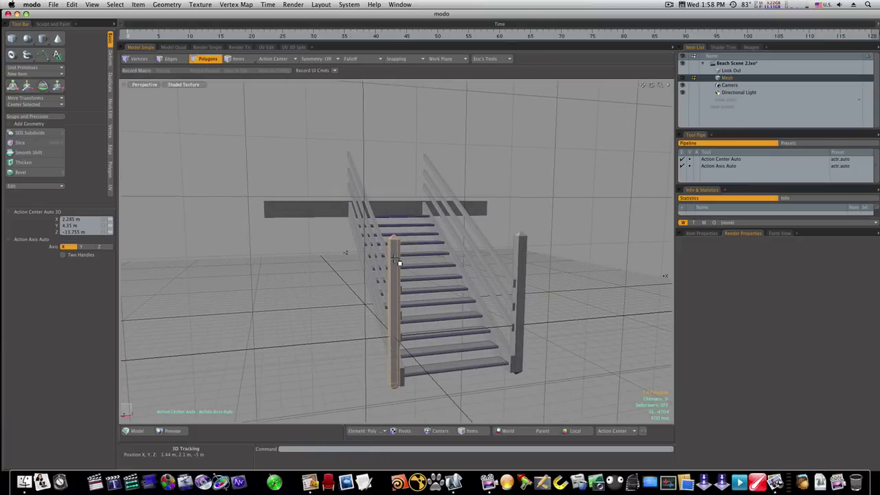
pyautogui.keyDown('shift'); pyautogui.click(523, 255); pyautogui.keyUp('shift')
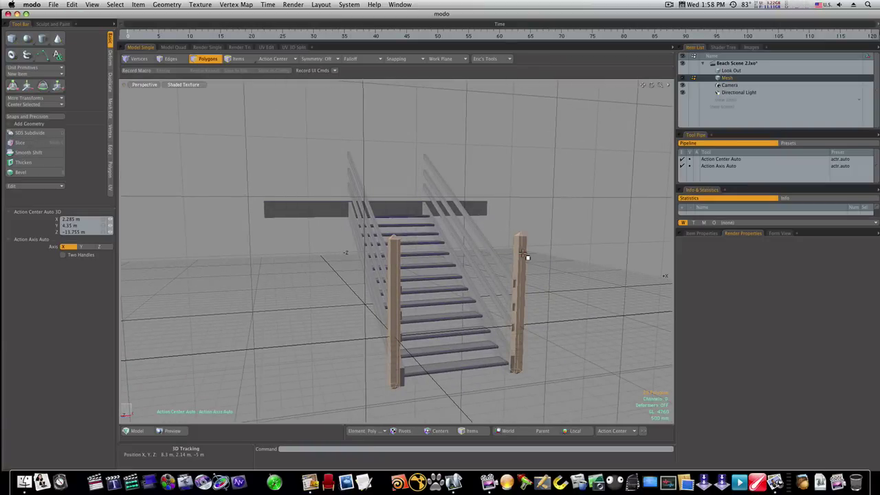
pyautogui.press('w')
pyautogui.moveTo(460, 270); pyautogui.dragTo(356, 191)
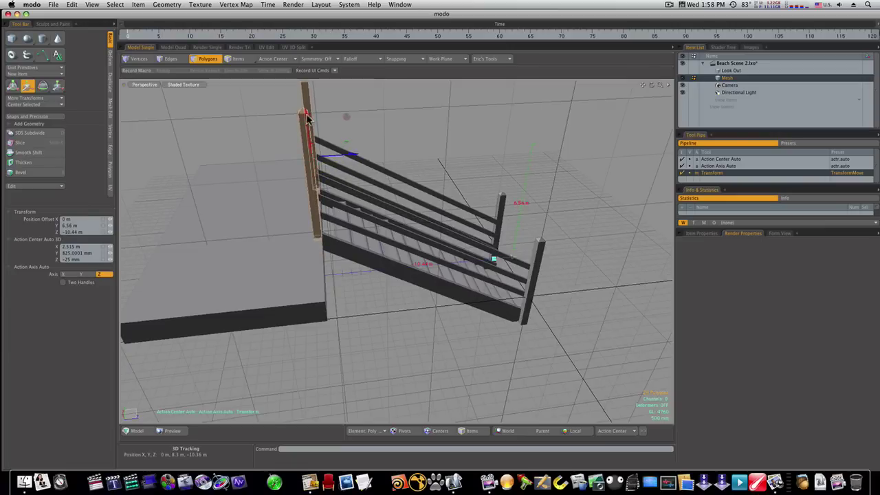
# Fine-tune the copied posts at the top of the stairs, offsetting them about 20 mm in X and adjusting their Z position.
pyautogui.keyDown('alt'); pyautogui.moveTo(310, 122); pyautogui.dragTo(226, 149); pyautogui.keyUp('alt')
pyautogui.press('3')
pyautogui.press('w')
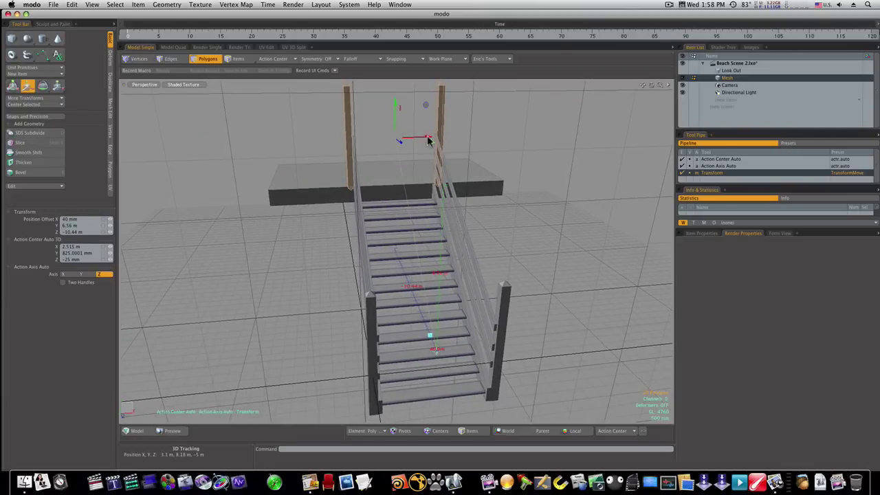
pyautogui.keyDown('ctrl'); pyautogui.keyDown('alt'); pyautogui.moveTo(348, 146); pyautogui.dragTo(467, 177); pyautogui.keyUp('alt'); pyautogui.keyUp('ctrl')
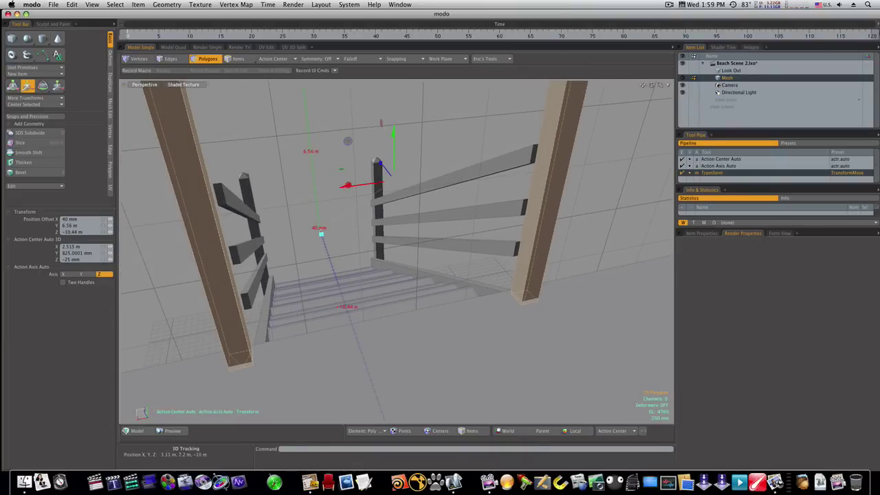
pyautogui.moveTo(348, 185); pyautogui.dragTo(294, 194)
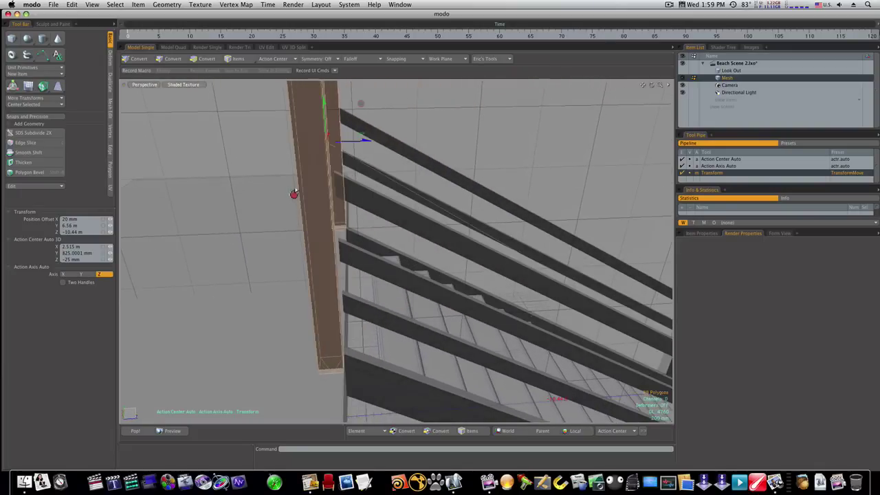
pyautogui.press('3')
pyautogui.moveTo(366, 143); pyautogui.dragTo(501, 314)
pyautogui.press('space')
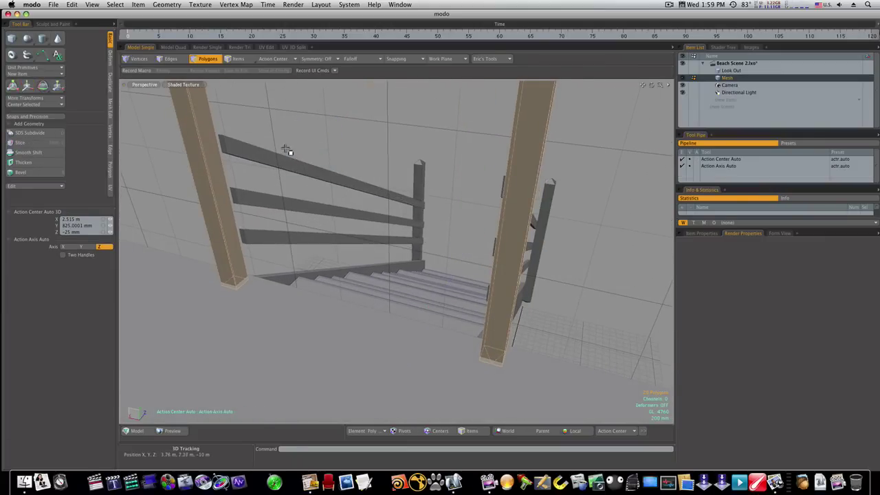
# Select the upper end faces of all six handrails and extend them about -160 mm in Z to meet the top posts.
pyautogui.click(286, 148)
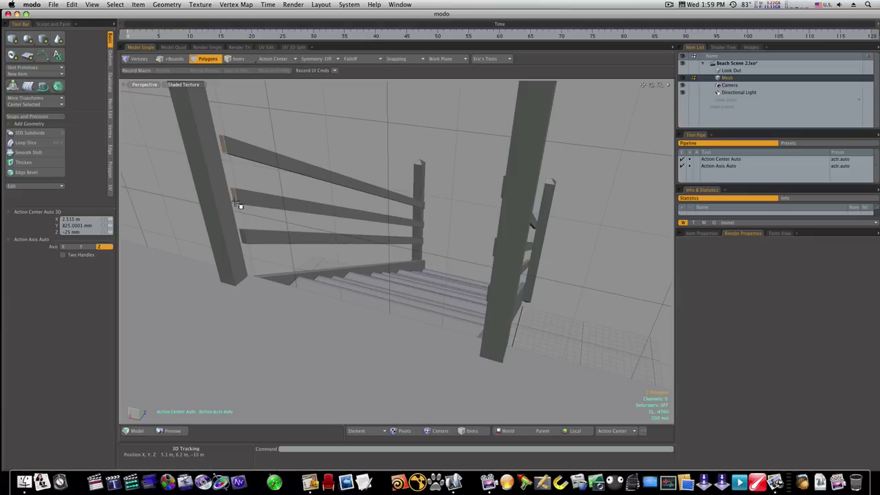
pyautogui.keyDown('alt'); pyautogui.moveTo(469, 247); pyautogui.dragTo(523, 194); pyautogui.keyUp('alt')
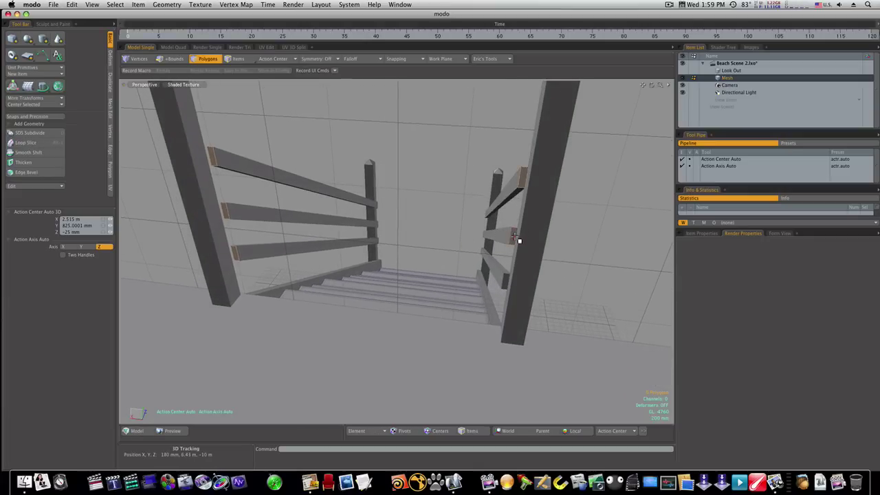
pyautogui.press('w')
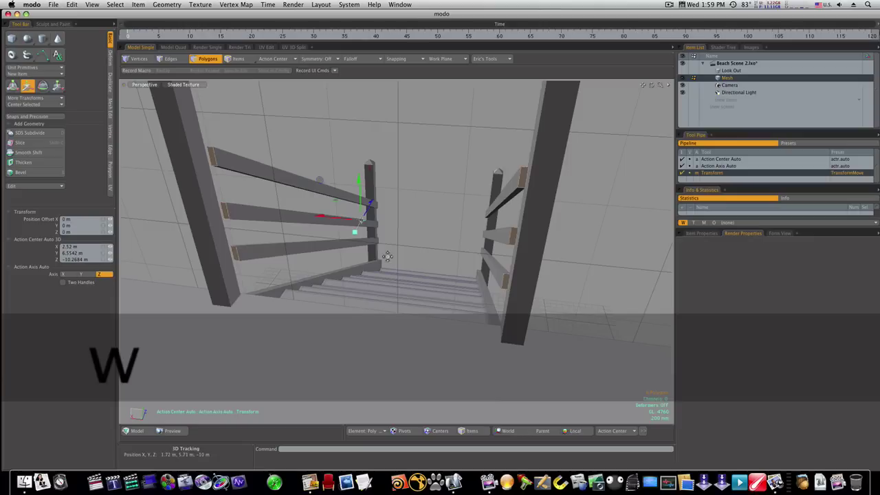
pyautogui.moveTo(370, 203); pyautogui.dragTo(367, 207)
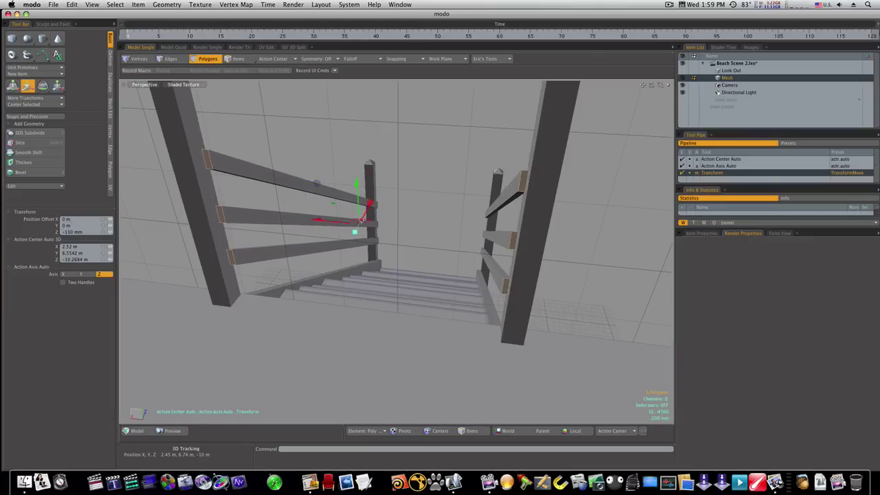
pyautogui.keyDown('alt'); pyautogui.moveTo(369, 245); pyautogui.dragTo(451, 247); pyautogui.keyUp('alt')
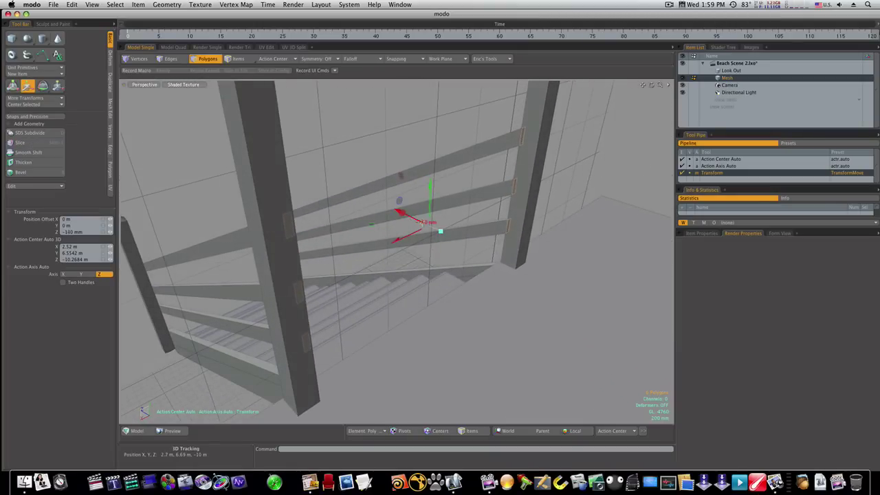
pyautogui.moveTo(416, 218); pyautogui.dragTo(418, 220)
pyautogui.keyDown('alt'); pyautogui.moveTo(408, 252); pyautogui.dragTo(256, 262); pyautogui.keyUp('alt')
pyautogui.press('space')
# Duplicate one bottom stair post and move the copy about 3.65 m in X, 2.15 m in Y and -10.6 m in Z to the platform's near corner.
pyautogui.keyDown('alt'); pyautogui.moveTo(336, 144); pyautogui.dragTo(570, 155); pyautogui.keyUp('alt')
pyautogui.scroll(-10, 513, 195)
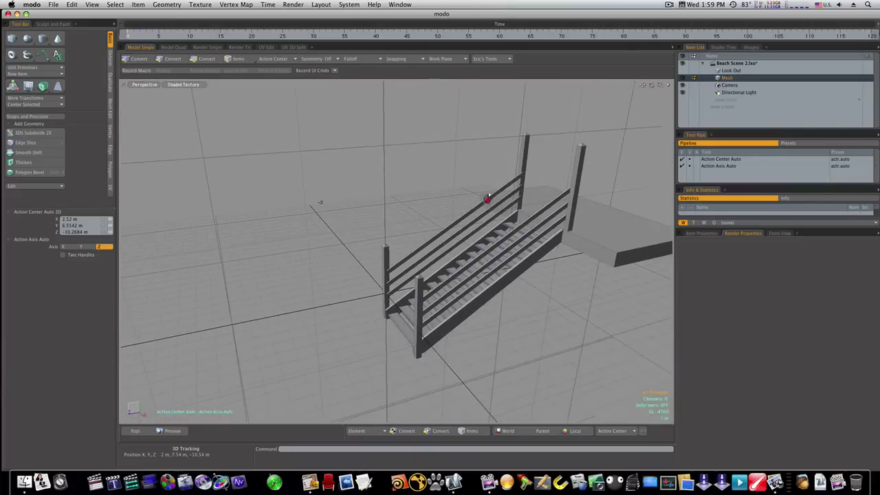
pyautogui.keyDown('alt'); pyautogui.moveTo(487, 199); pyautogui.dragTo(533, 180); pyautogui.keyUp('alt')
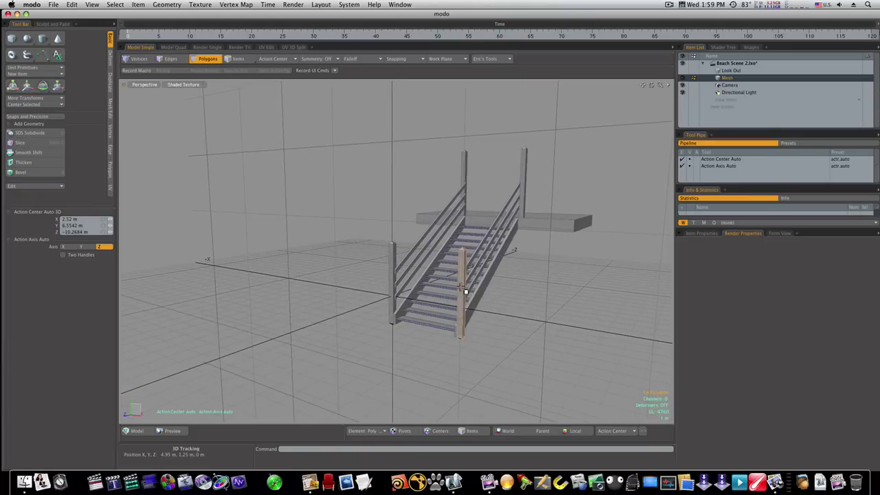
pyautogui.press('w')
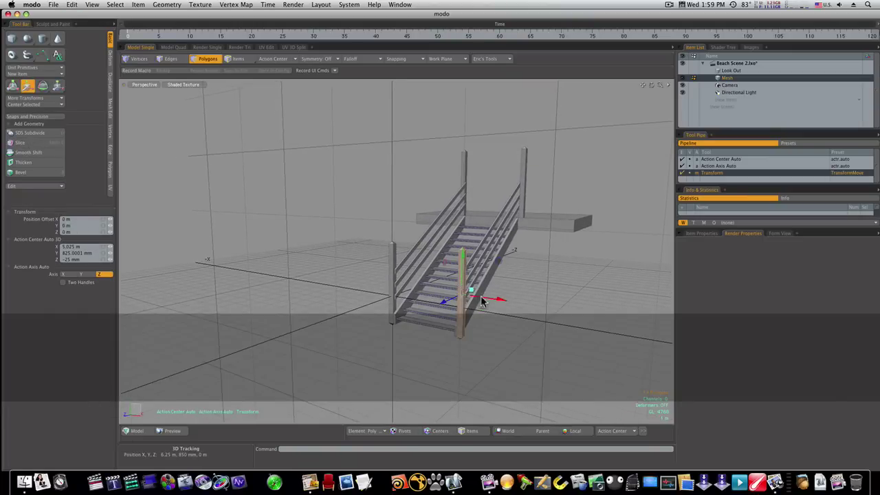
pyautogui.moveTo(452, 311); pyautogui.dragTo(479, 312)
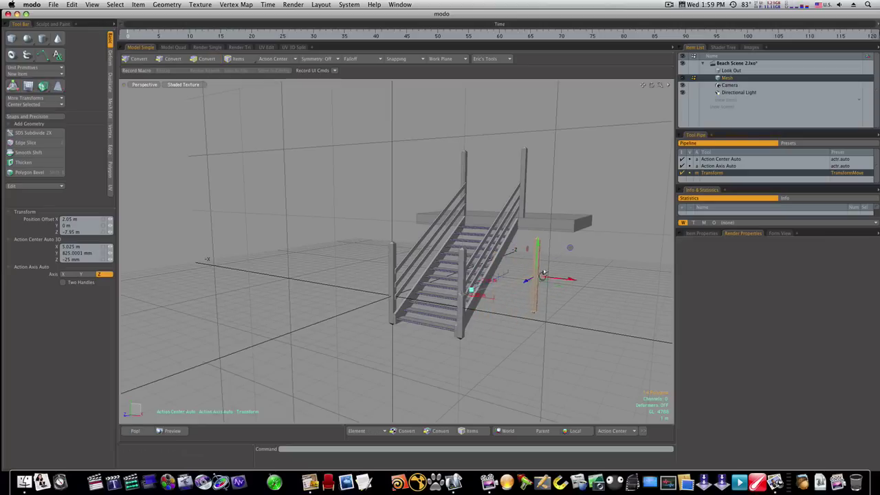
pyautogui.keyDown('alt'); pyautogui.moveTo(526, 285); pyautogui.dragTo(494, 266); pyautogui.keyUp('alt')
pyautogui.moveTo(407, 307); pyautogui.dragTo(369, 318)
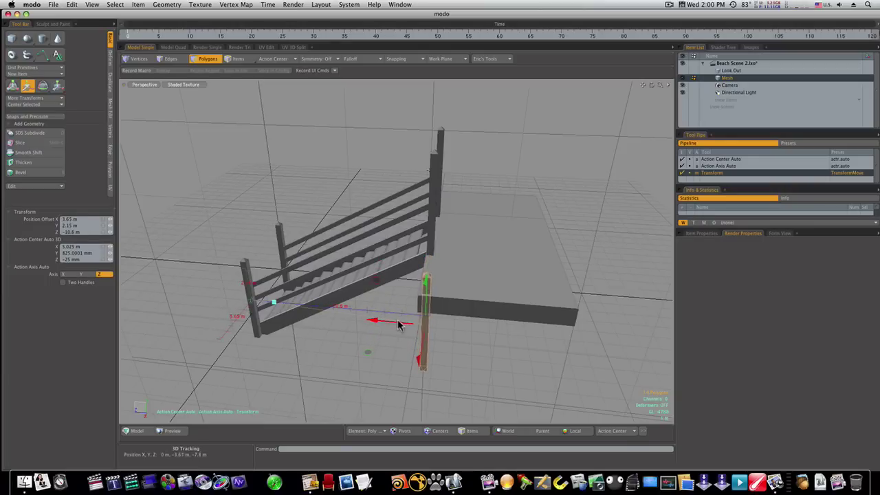
pyautogui.keyDown('alt'); pyautogui.moveTo(466, 281); pyautogui.dragTo(513, 307); pyautogui.keyUp('alt')
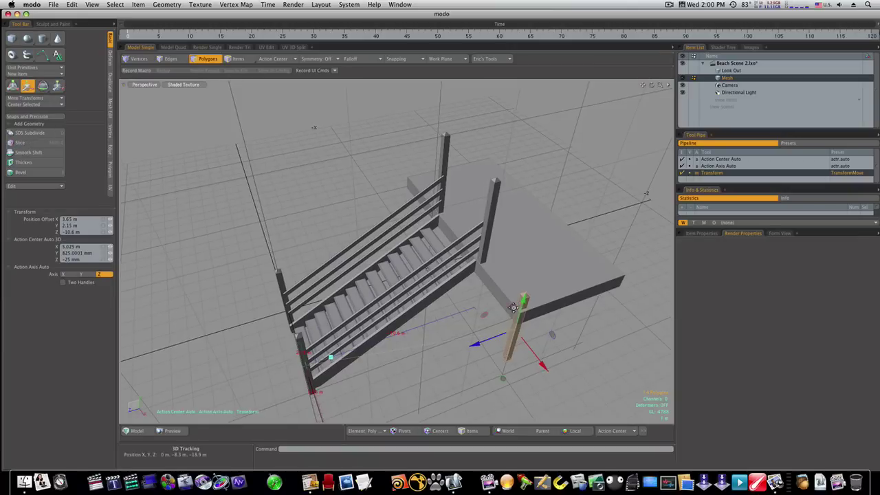
# Stretch the platform's corner post to about 166% in Y, raise it above the platform, and clear the selection.
pyautogui.press('r')
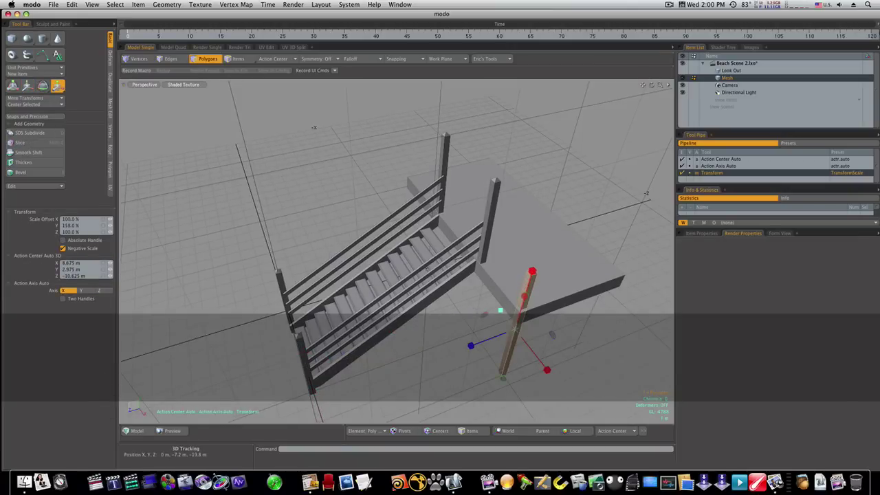
pyautogui.moveTo(536, 255); pyautogui.dragTo(539, 246)
pyautogui.keyDown('alt'); pyautogui.moveTo(520, 297); pyautogui.dragTo(516, 262); pyautogui.keyUp('alt')
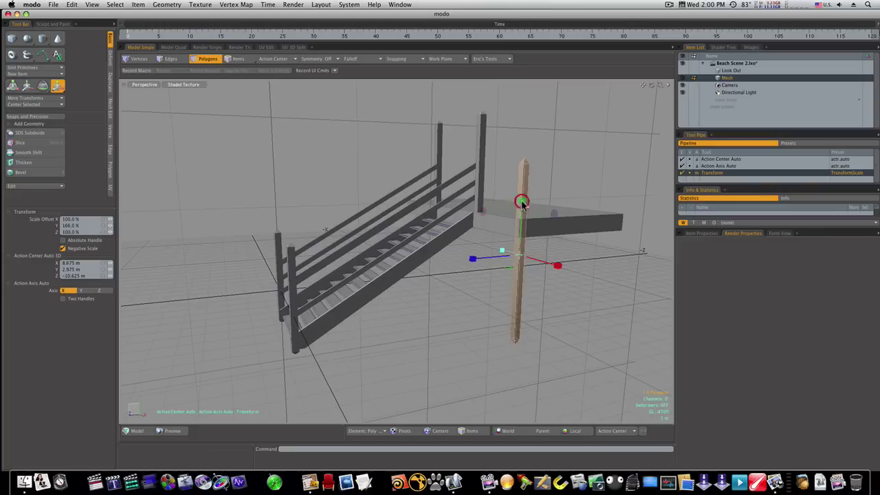
pyautogui.press('w')
pyautogui.moveTo(554, 213); pyautogui.dragTo(526, 188)
pyautogui.press('space')
pyautogui.click(552, 182)
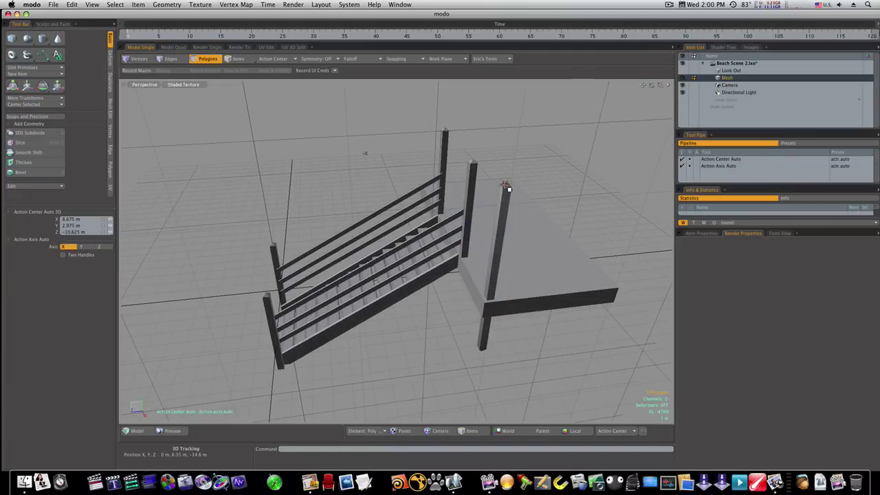
# Delete the pointed caps from the upper and lower ends of the platform's corner post.
pyautogui.keyDown('alt'); pyautogui.moveTo(502, 184); pyautogui.dragTo(527, 189); pyautogui.keyUp('alt')
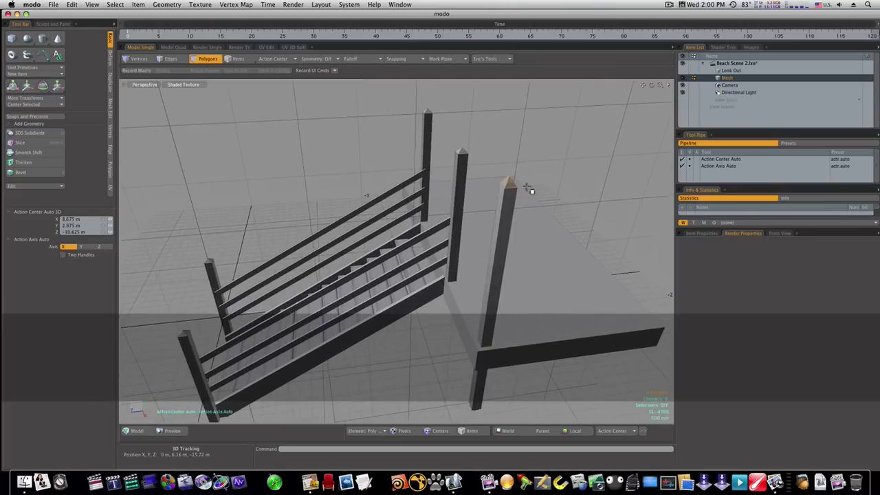
pyautogui.keyDown('alt'); pyautogui.moveTo(516, 321); pyautogui.dragTo(519, 263); pyautogui.keyUp('alt')
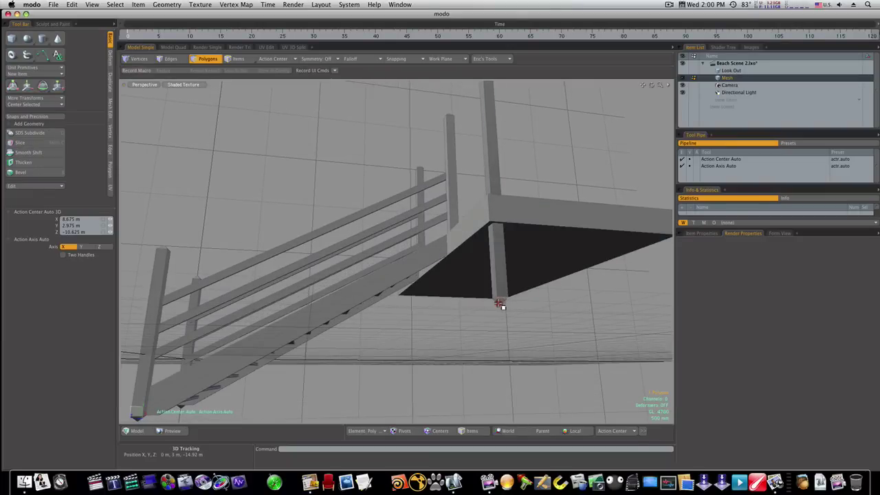
pyautogui.press(']')
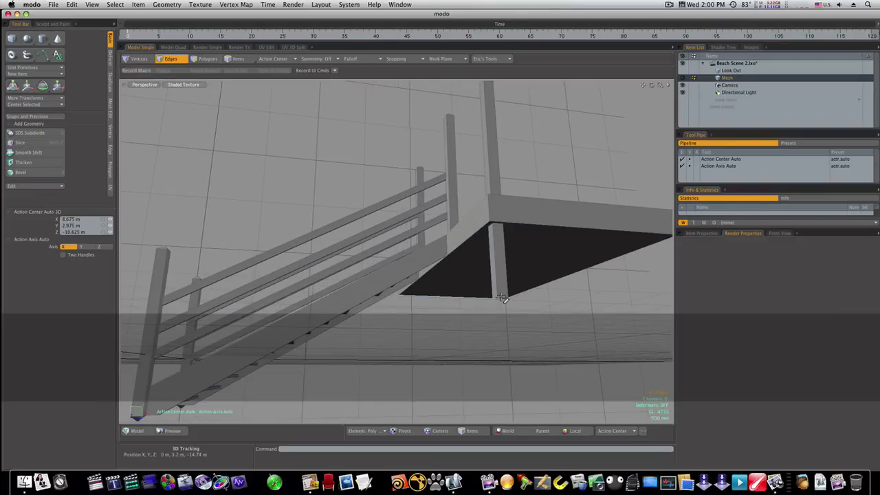
# Close the open lower and upper ends of the corner post with flat polygons made from their border edges.
pyautogui.keyDown('alt'); pyautogui.moveTo(501, 309); pyautogui.dragTo(529, 299); pyautogui.keyUp('alt')
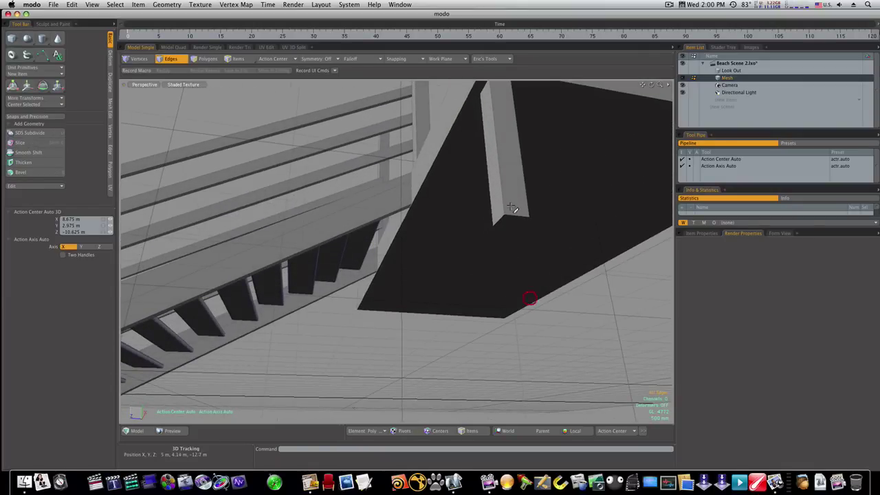
pyautogui.press('p')
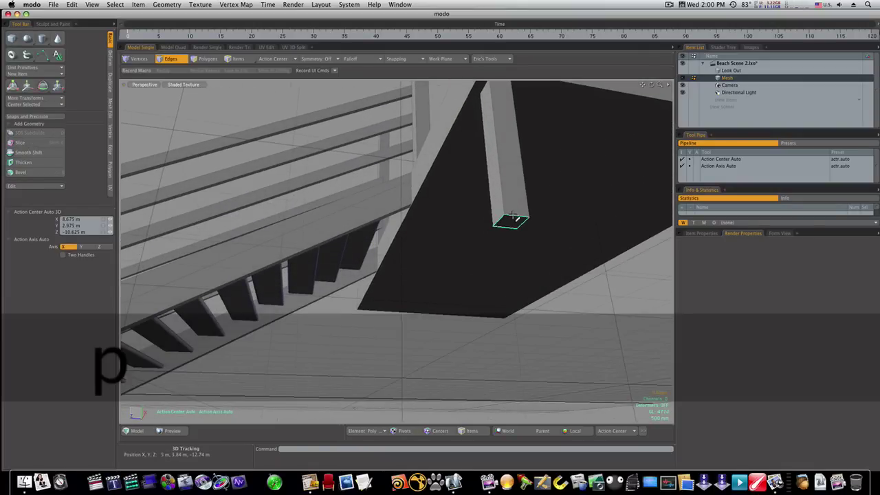
pyautogui.keyDown('alt'); pyautogui.moveTo(513, 215); pyautogui.dragTo(502, 319); pyautogui.keyUp('alt')
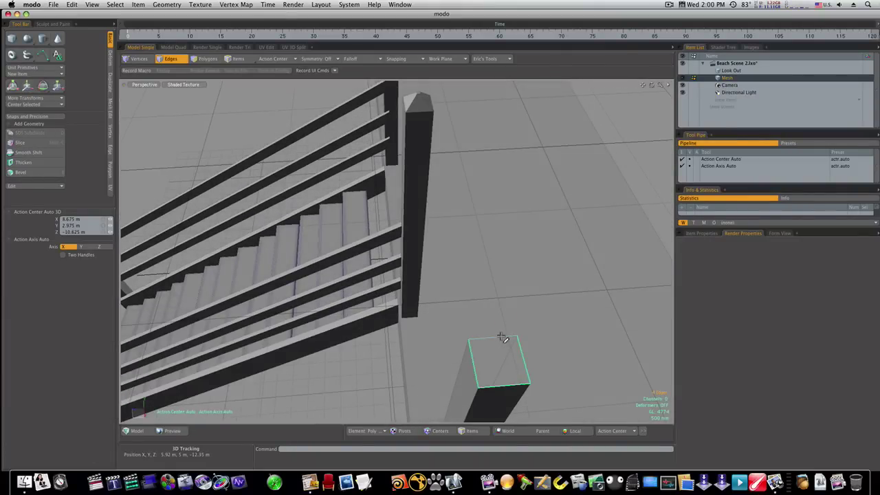
pyautogui.press('p')
pyautogui.keyDown('alt'); pyautogui.moveTo(501, 334); pyautogui.dragTo(484, 289); pyautogui.keyUp('alt')
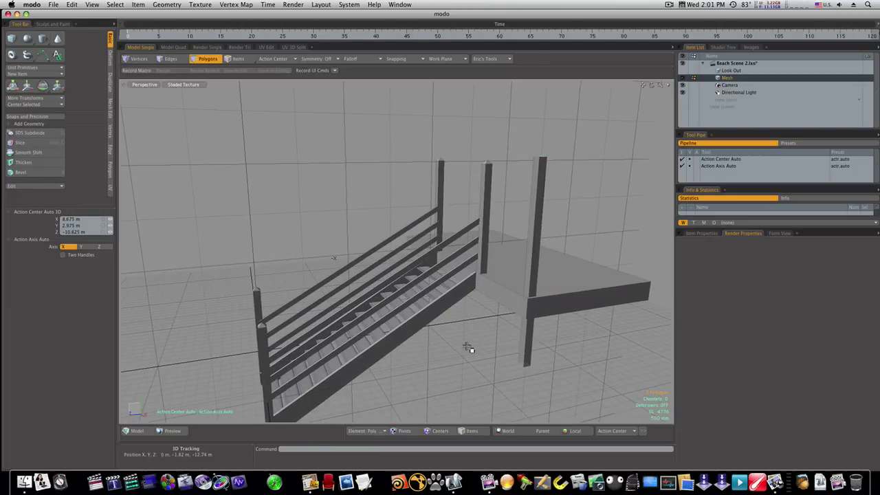
# Select the whole corner post and lower it about 480 mm in Y.
pyautogui.press('w')
pyautogui.click(541, 238)
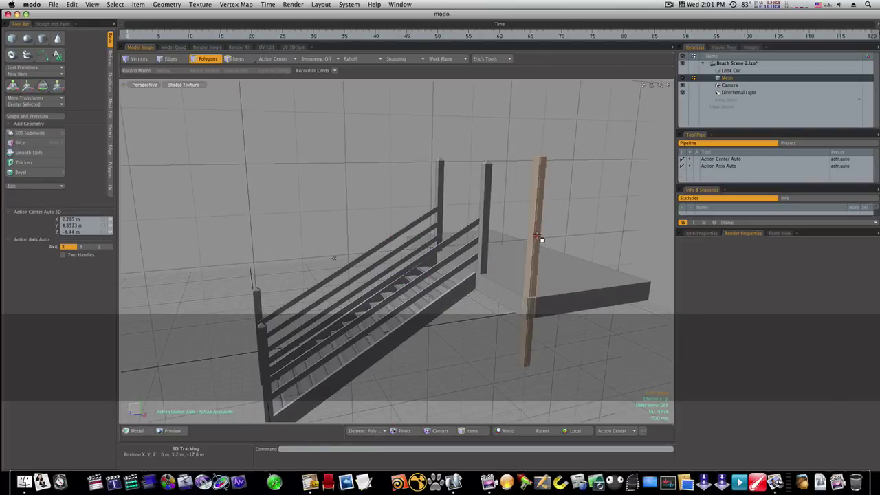
pyautogui.press('w')
pyautogui.moveTo(536, 219); pyautogui.dragTo(535, 252)
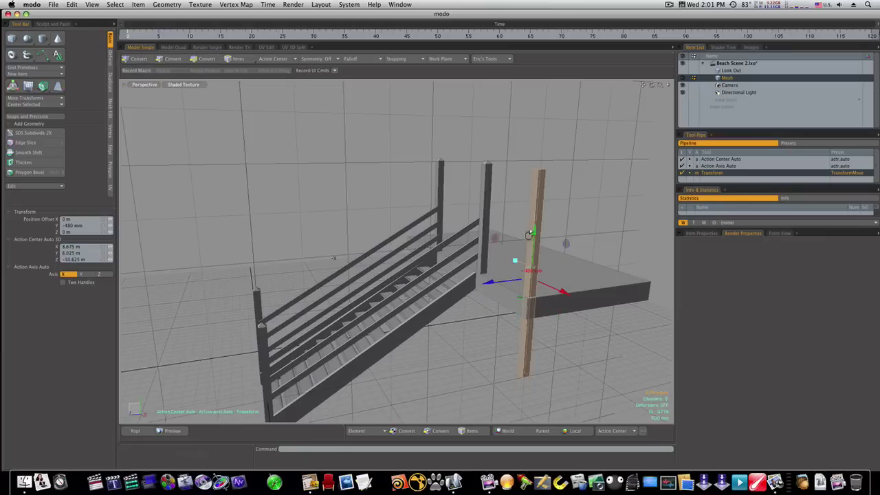
pyautogui.keyDown('alt'); pyautogui.moveTo(525, 236); pyautogui.dragTo(497, 146); pyautogui.keyUp('alt')
pyautogui.press('space')
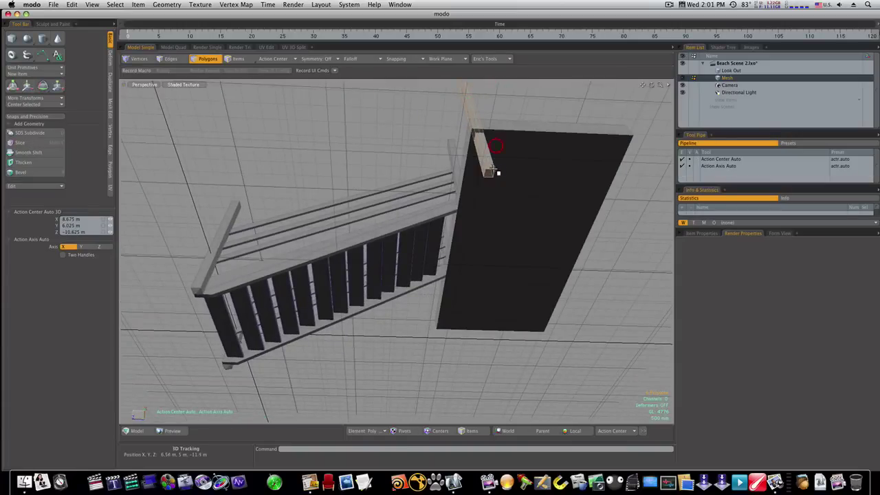
# Extend the platform's corner post downward by moving its flat lower end -2.82 m in Y.
pyautogui.press('space')
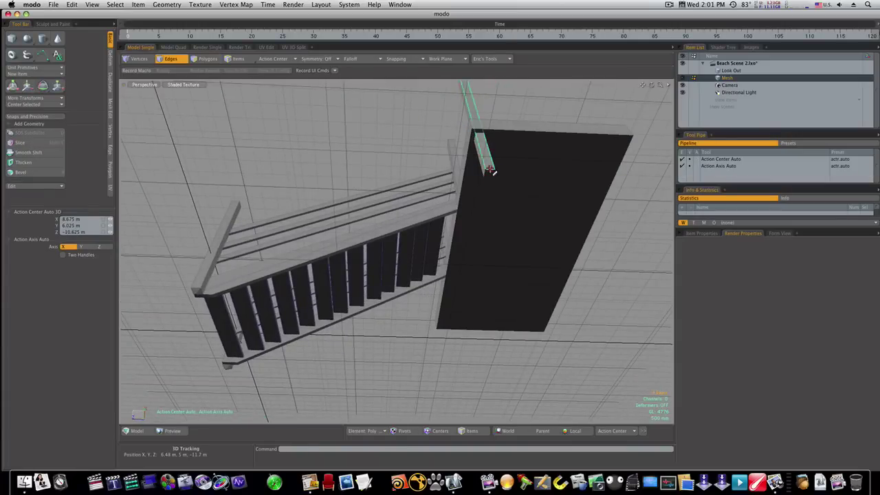
pyautogui.keyDown('ctrl'); pyautogui.keyDown('alt'); pyautogui.moveTo(487, 176); pyautogui.dragTo(577, 190); pyautogui.keyUp('alt'); pyautogui.keyUp('ctrl')
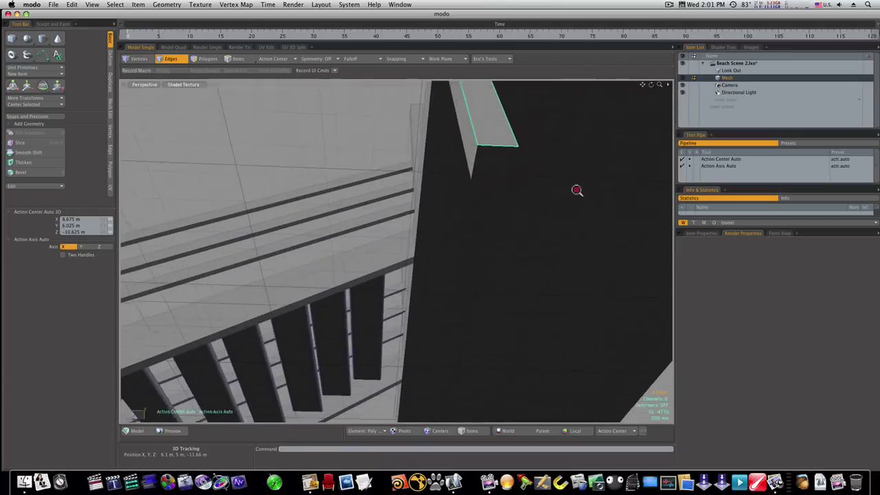
pyautogui.press('space')
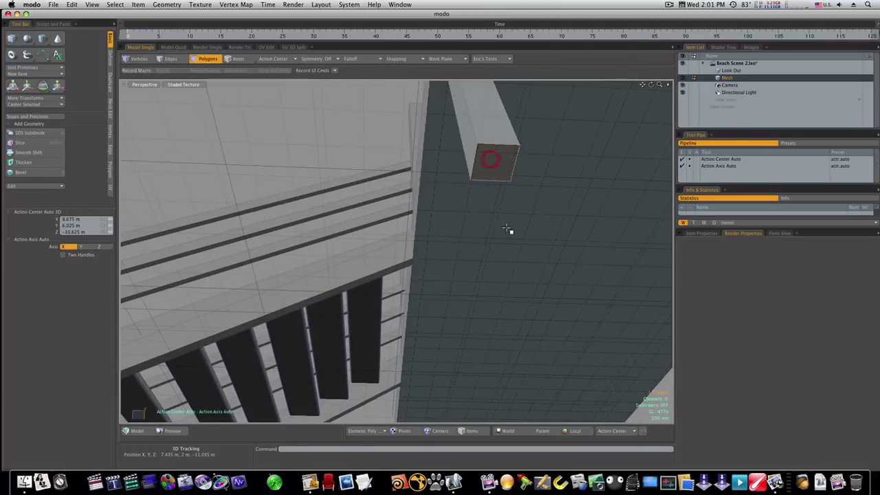
pyautogui.keyDown('alt'); pyautogui.moveTo(511, 232); pyautogui.dragTo(511, 312); pyautogui.keyUp('alt')
pyautogui.press('w')
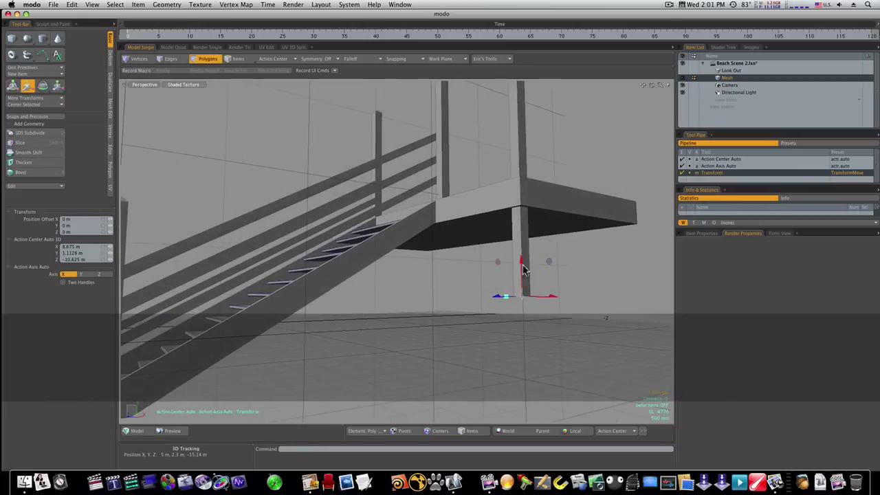
pyautogui.moveTo(522, 262); pyautogui.dragTo(521, 265)
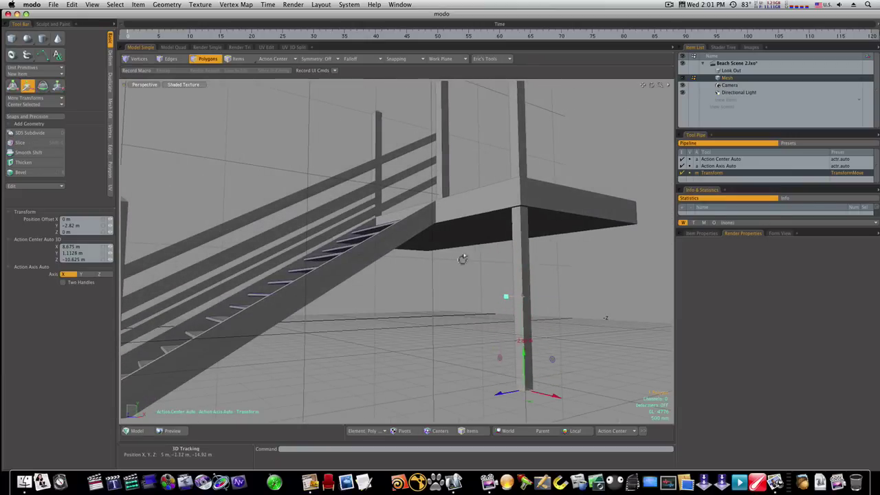
pyautogui.keyDown('alt'); pyautogui.moveTo(440, 247); pyautogui.dragTo(504, 223); pyautogui.keyUp('alt')
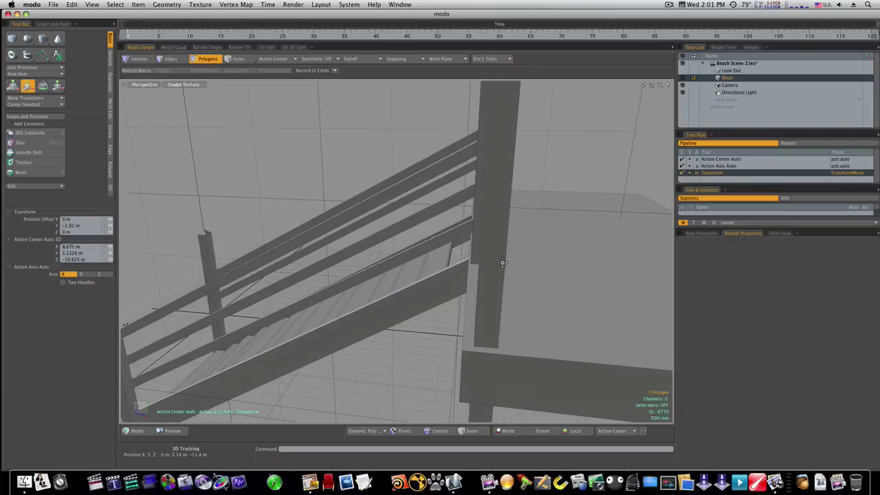
# Select the whole corner post, shift it about 120 mm in Z, and clear the selection.
pyautogui.doubleClick(501, 270)
pyautogui.press('w')
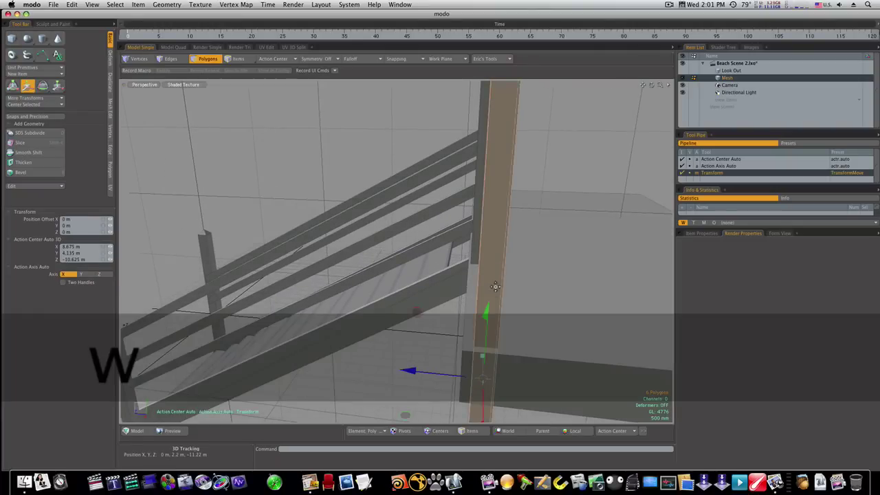
pyautogui.moveTo(445, 377); pyautogui.dragTo(533, 343)
pyautogui.press('q')
pyautogui.click(427, 366)
pyautogui.press('3')
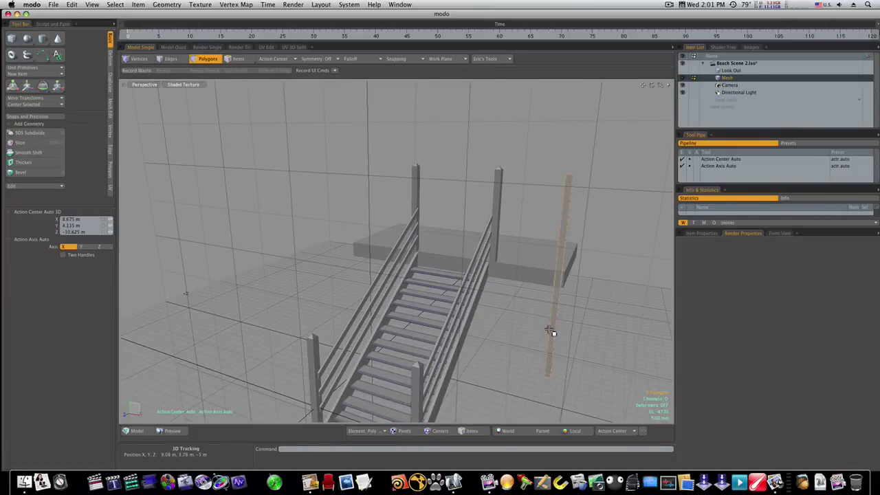
# Duplicate the corner post, offset the copy -12.52 m in X to the opposite corner, and clear the selection.
pyautogui.press('w')
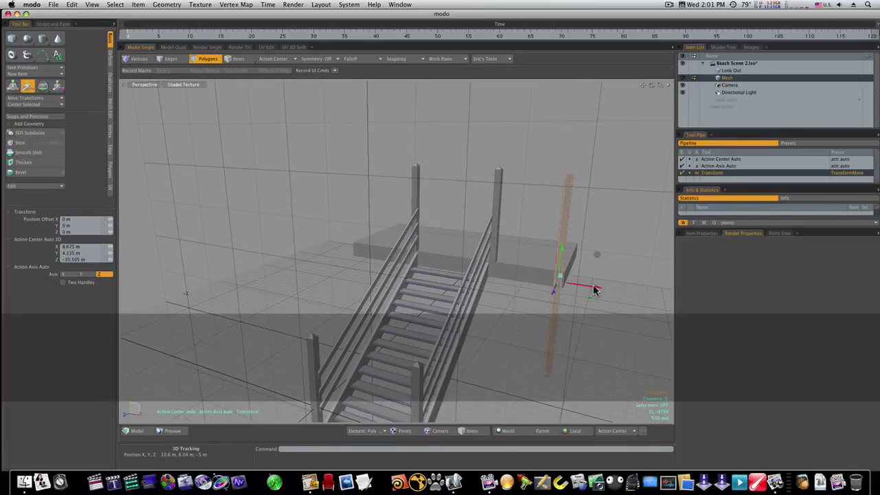
pyautogui.moveTo(593, 287); pyautogui.dragTo(407, 288)
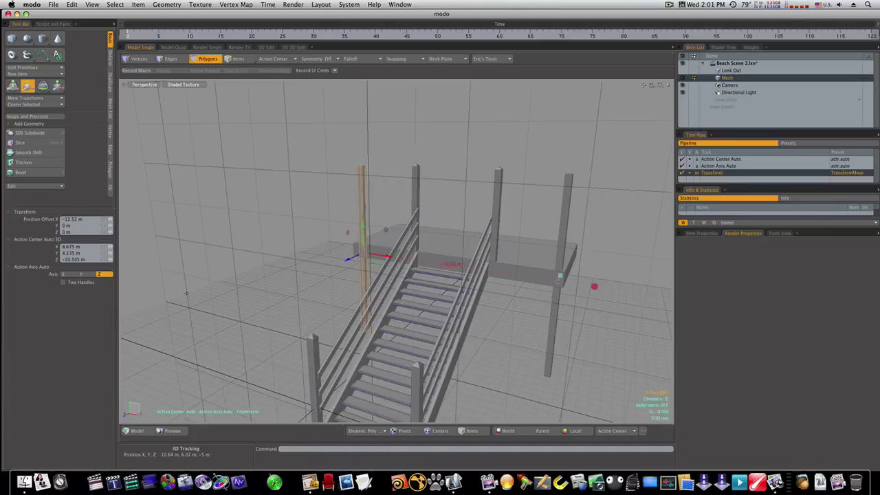
pyautogui.press('q')
pyautogui.click(327, 255)
pyautogui.keyDown('alt'); pyautogui.moveTo(325, 256); pyautogui.dragTo(210, 258); pyautogui.keyUp('alt')
# Duplicate both front corner posts, offset the copies -6.3 m in Z to the platform's far corners, and clear the selection.
pyautogui.press('3')
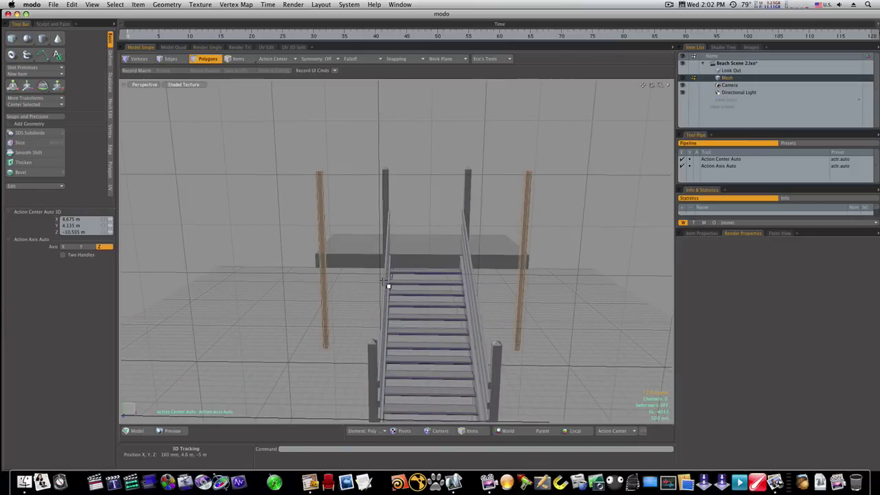
pyautogui.press('w')
pyautogui.keyDown('alt'); pyautogui.moveTo(370, 282); pyautogui.dragTo(253, 261); pyautogui.keyUp('alt')
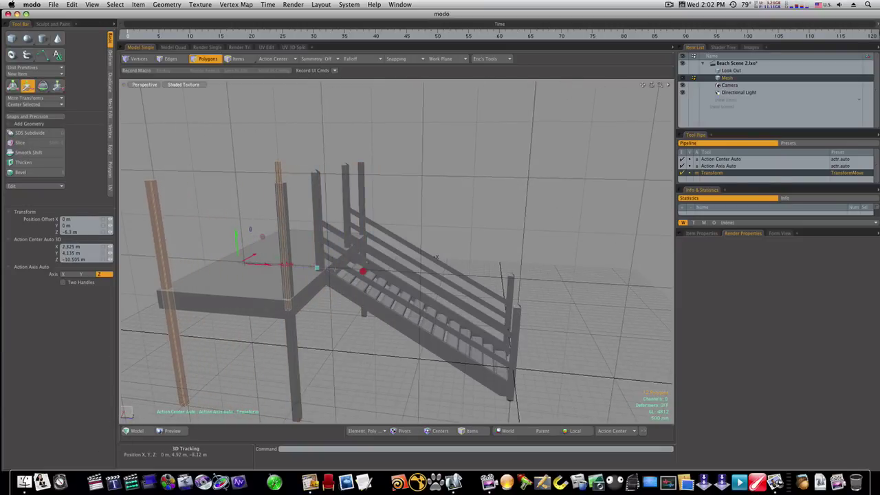
pyautogui.press('q')
pyautogui.click(376, 329)
pyautogui.keyDown('alt'); pyautogui.moveTo(376, 329); pyautogui.dragTo(489, 209); pyautogui.keyUp('alt')
pyautogui.press('3')
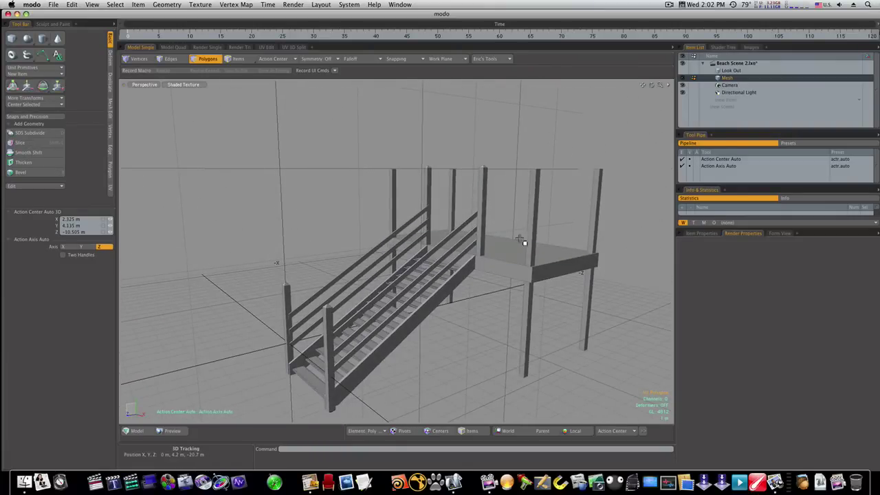
# In the Back view, draw a flat cube primitive about 12.15 m wide and 500 mm high above the platform, between the corner posts.
pyautogui.keyDown('alt'); pyautogui.moveTo(540, 245); pyautogui.dragTo(271, 245); pyautogui.keyUp('alt')
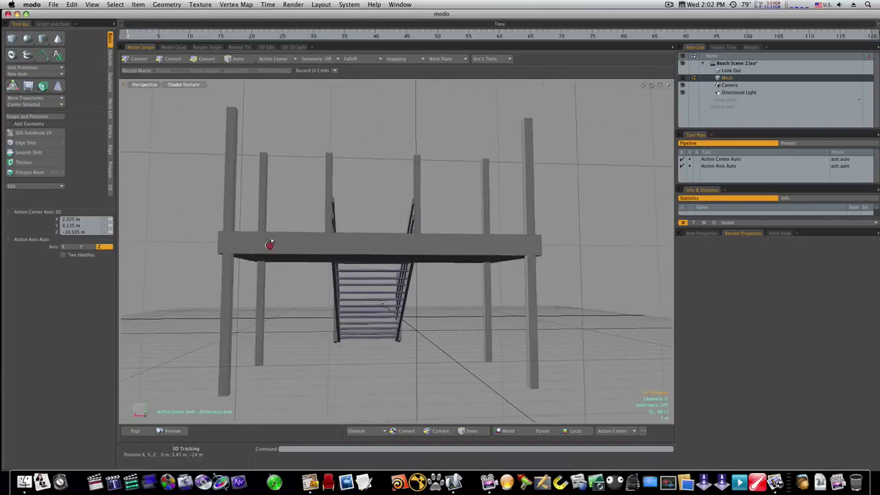
pyautogui.hotkey('ctrl', 'space')
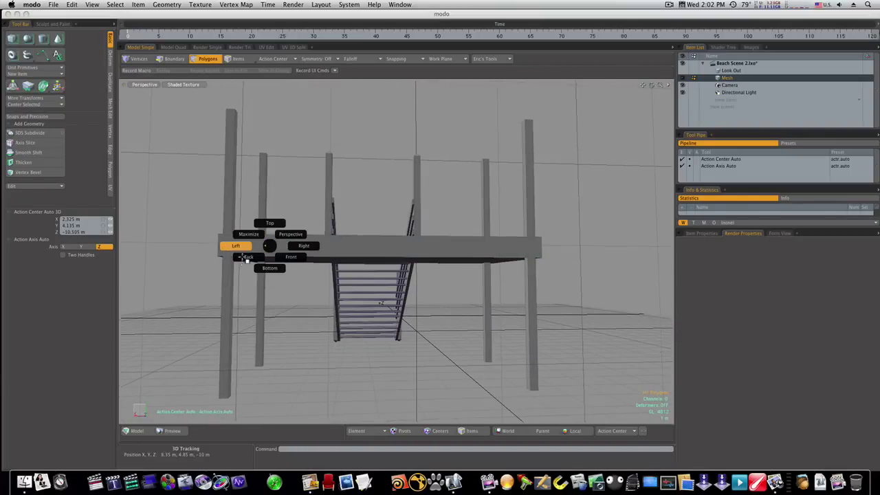
pyautogui.click(244, 260)
pyautogui.hotkey('ctrl', 'space')
pyautogui.click(259, 259)
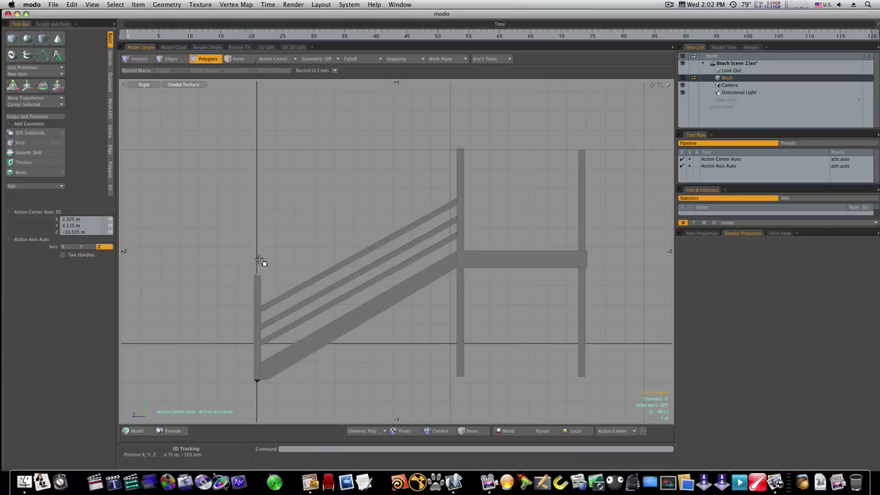
pyautogui.hotkey('ctrl', 'space')
pyautogui.click(241, 263)
pyautogui.hotkey('ctrl', 'space')
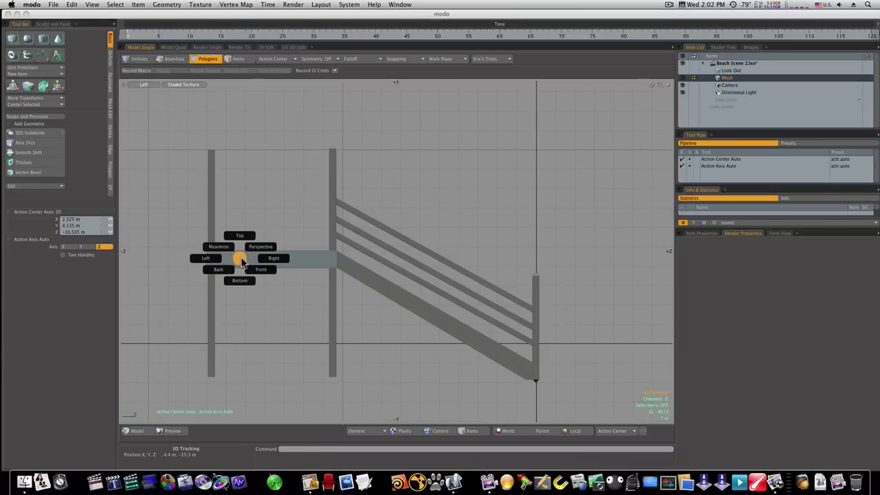
pyautogui.click(260, 270)
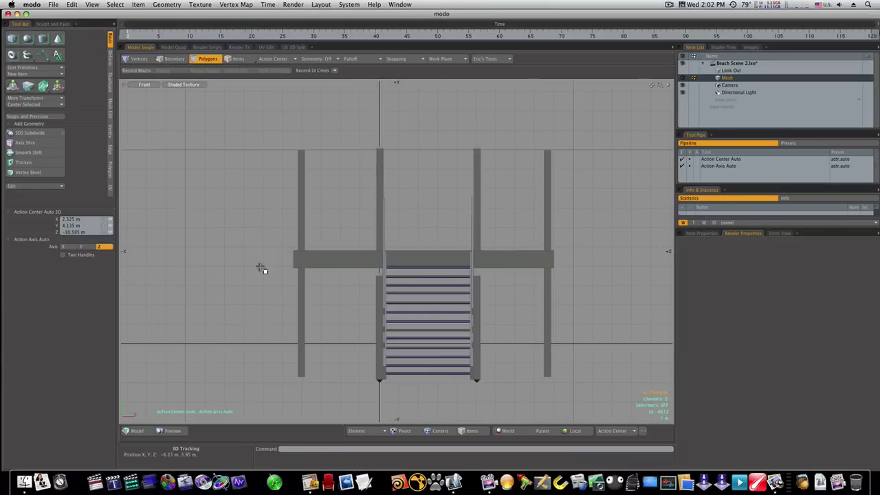
pyautogui.hotkey('ctrl', 'space')
pyautogui.click(247, 277)
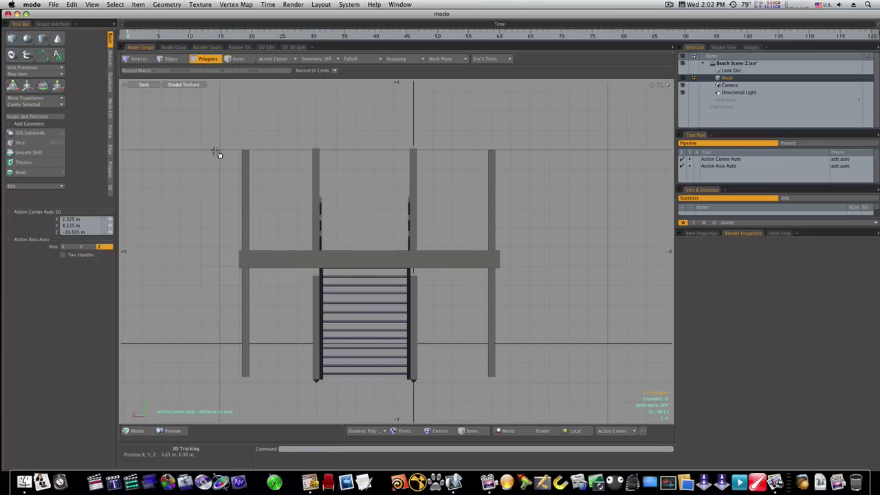
pyautogui.click(11, 39)
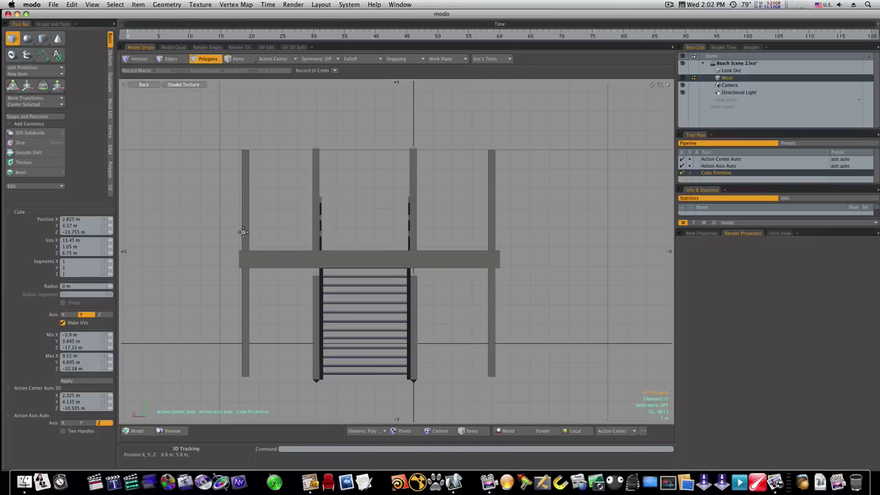
pyautogui.moveTo(243, 236); pyautogui.dragTo(258, 240)
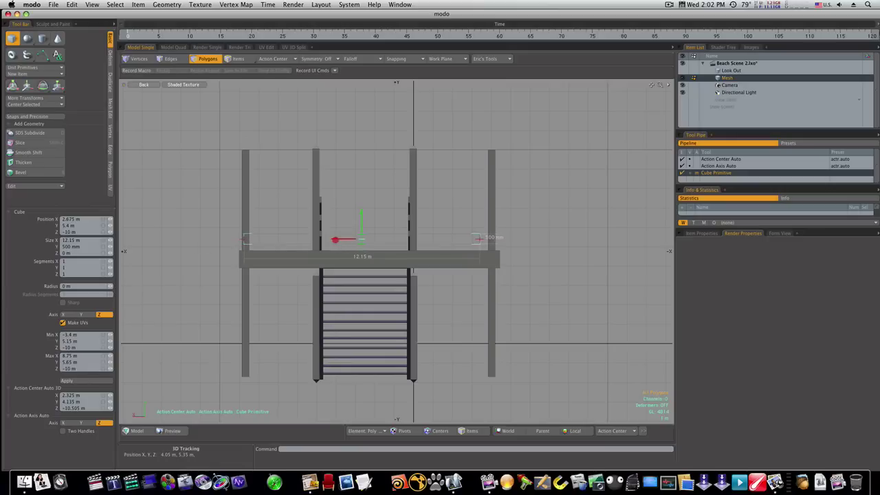
# In the Perspective view, move the flat cube to Z -17.65 m and resize it to about 700 mm high and 12.25 m wide.
pyautogui.hotkey('ctrl', 'space')
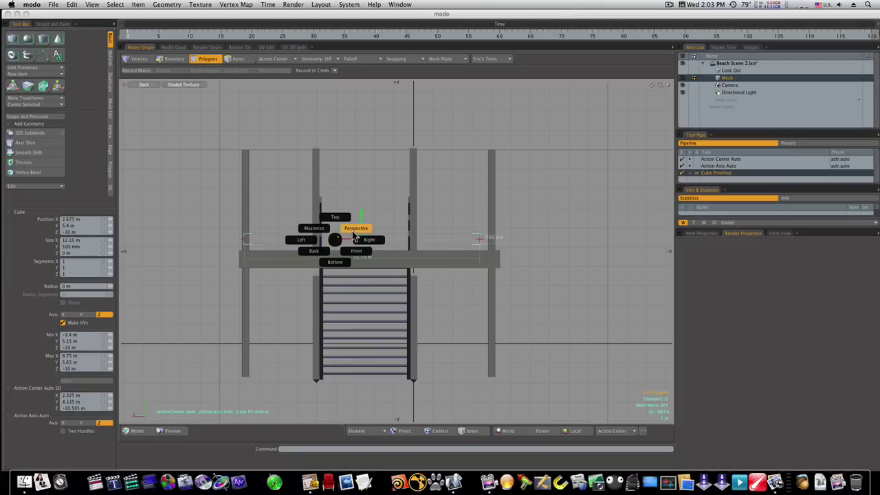
pyautogui.click(352, 241)
pyautogui.moveTo(371, 237); pyautogui.dragTo(241, 268)
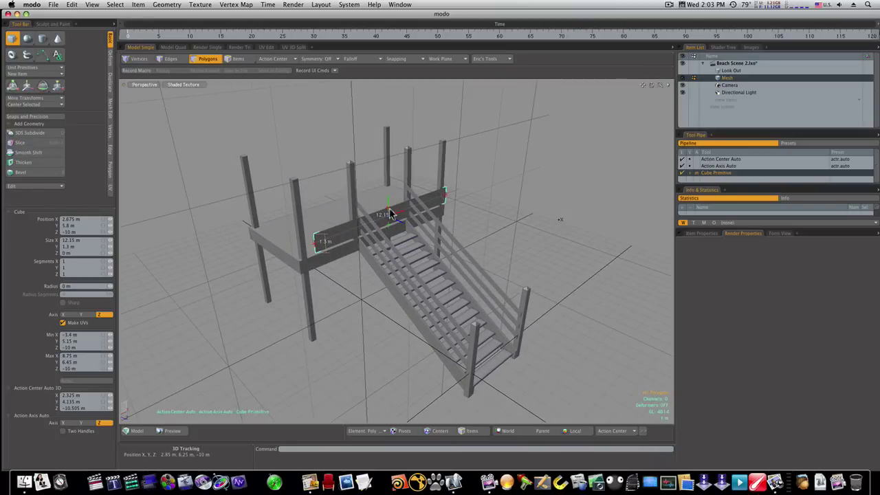
pyautogui.moveTo(391, 214); pyautogui.dragTo(523, 166)
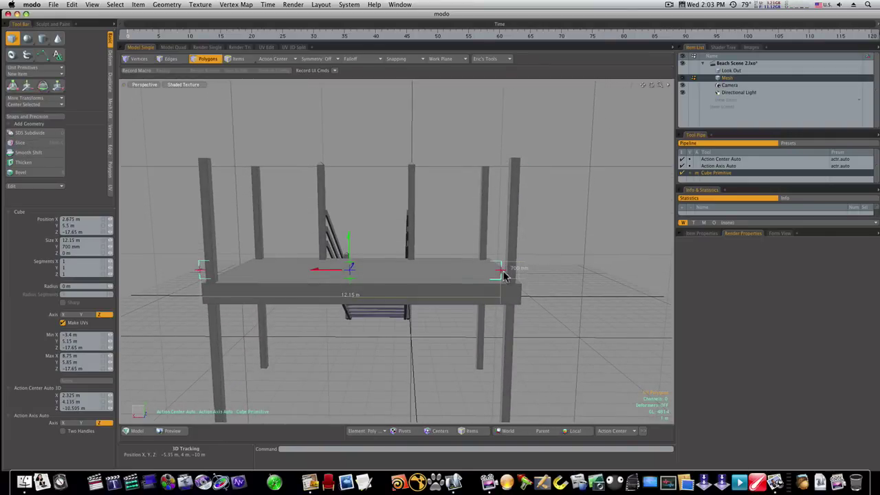
pyautogui.moveTo(498, 271); pyautogui.dragTo(504, 272)
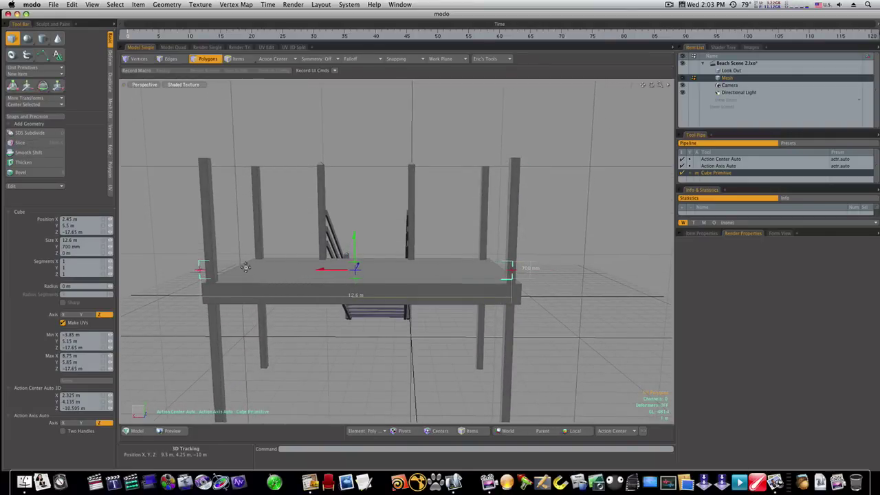
pyautogui.moveTo(200, 270); pyautogui.dragTo(210, 272)
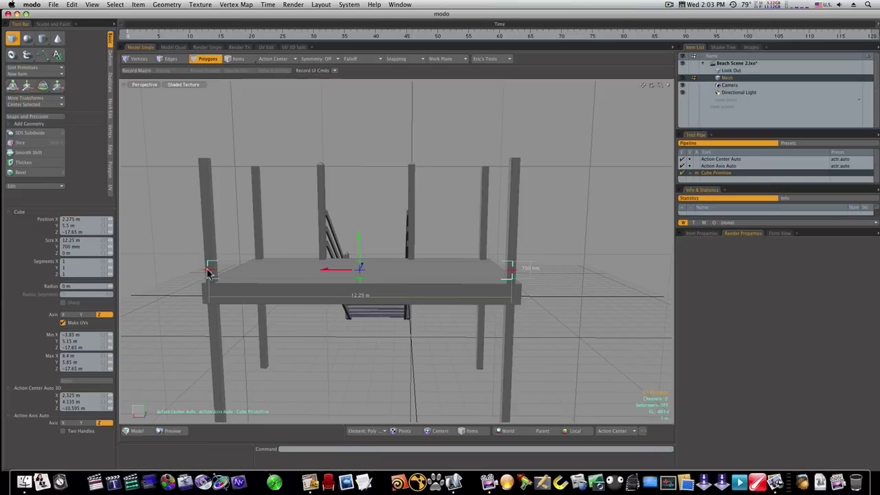
# Lengthen the cube into a railing board about 12.9 m long and give it a thickness of 200 mm.
pyautogui.click(310, 483)
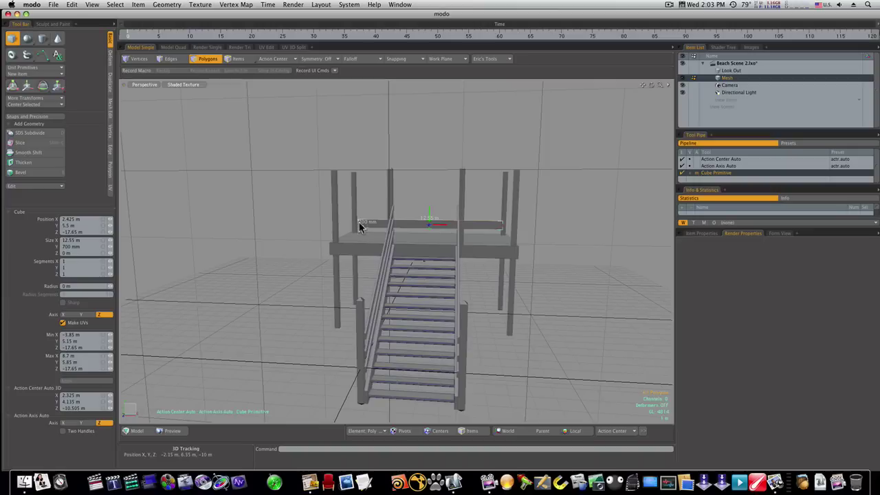
pyautogui.moveTo(359, 227); pyautogui.dragTo(358, 224)
pyautogui.keyDown('alt'); pyautogui.moveTo(456, 232); pyautogui.dragTo(284, 272); pyautogui.keyUp('alt')
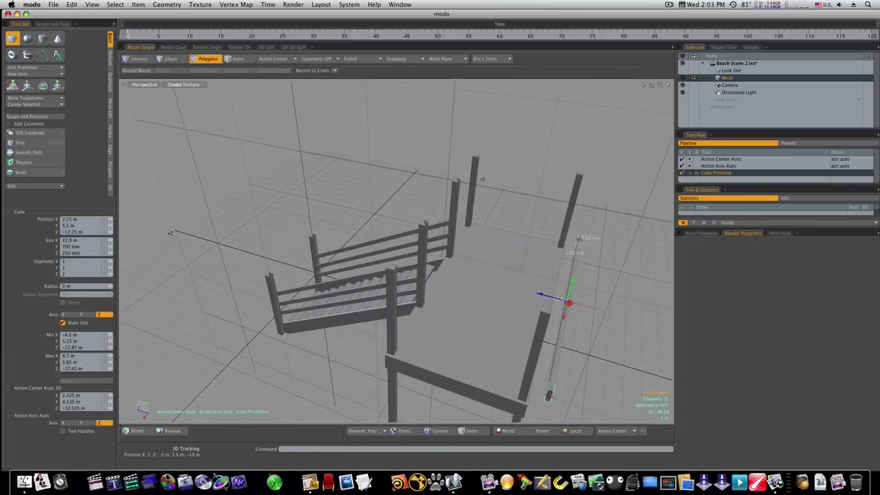
# Move the railing board inward to Z -17.05 m so it lines up with the platform's far corner posts.
pyautogui.keyDown('alt'); pyautogui.moveTo(568, 303); pyautogui.dragTo(522, 290); pyautogui.keyUp('alt')
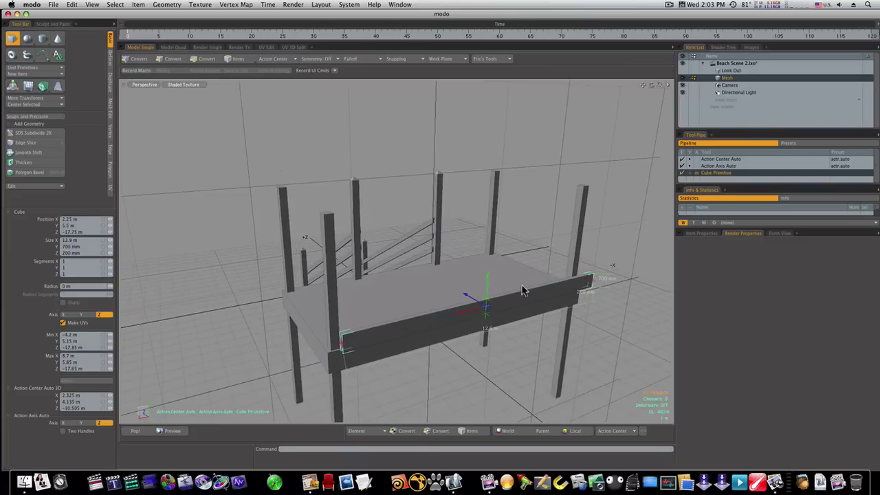
pyautogui.press('3')
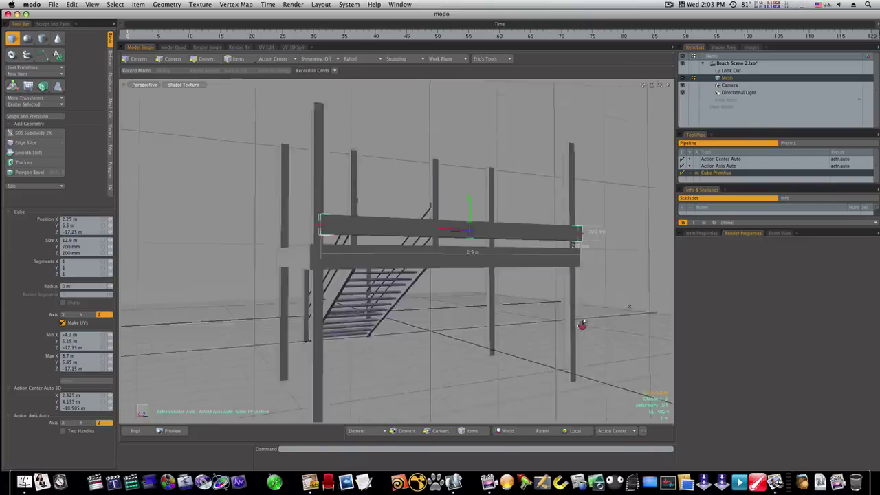
pyautogui.keyDown('alt'); pyautogui.moveTo(582, 325); pyautogui.dragTo(654, 337); pyautogui.keyUp('alt')
pyautogui.press('3')
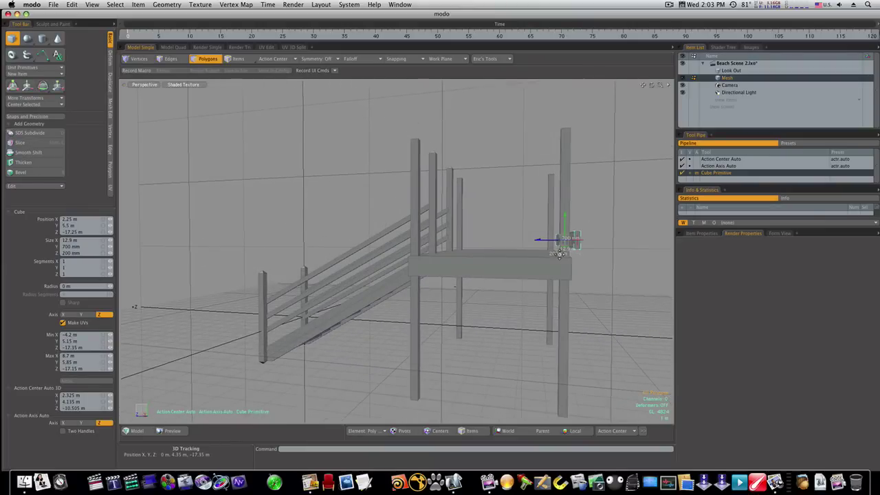
pyautogui.moveTo(575, 239); pyautogui.dragTo(457, 253)
# Select the whole railing board, scale it to 70% in Y, and lower it 150 mm.
pyautogui.press('r')
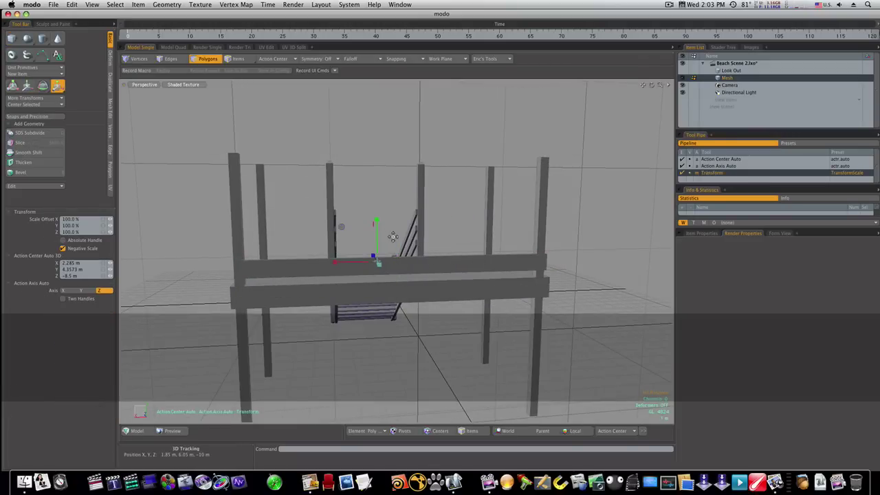
pyautogui.press('space')
pyautogui.doubleClick(424, 267)
pyautogui.press('r')
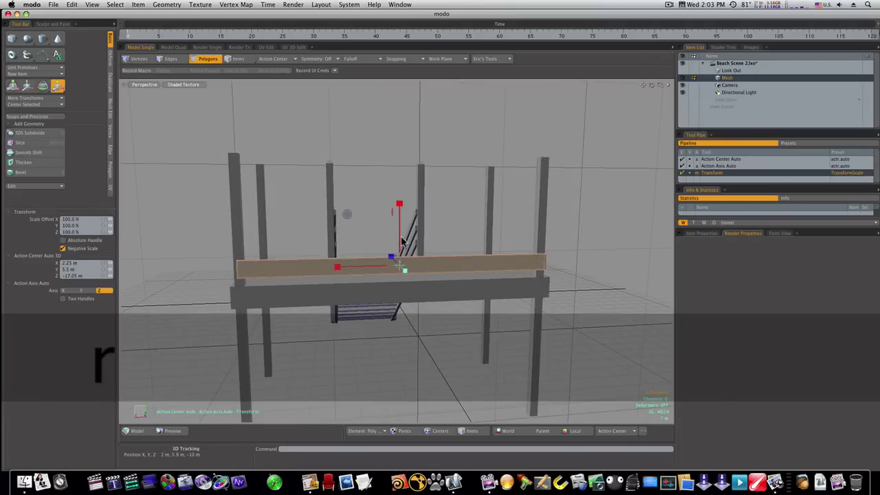
pyautogui.moveTo(401, 207); pyautogui.dragTo(403, 219)
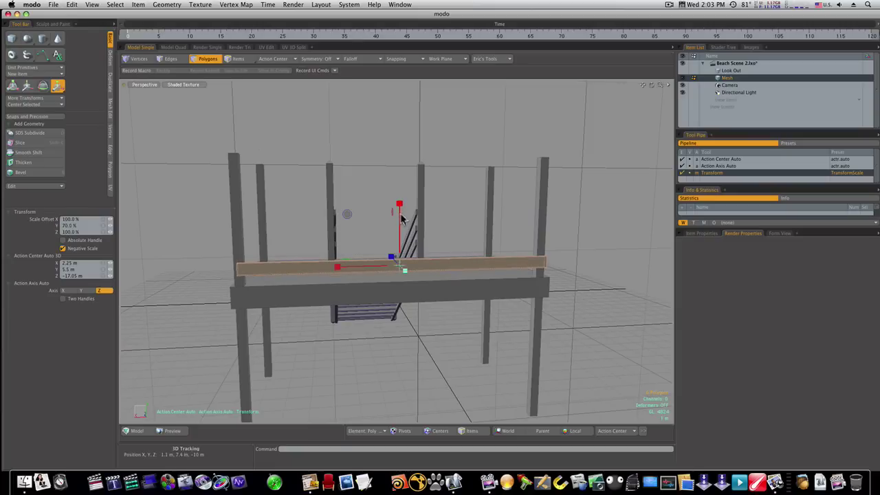
pyautogui.press('w')
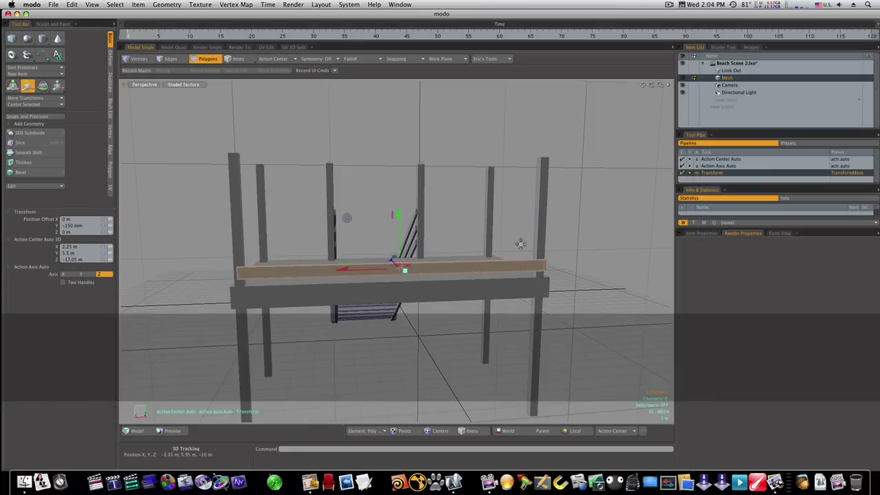
# Duplicate the railing board above the platform edge and raise the copy 1.3 m with a 50 mm shift in X.
pyautogui.press('space')
pyautogui.click(579, 256)
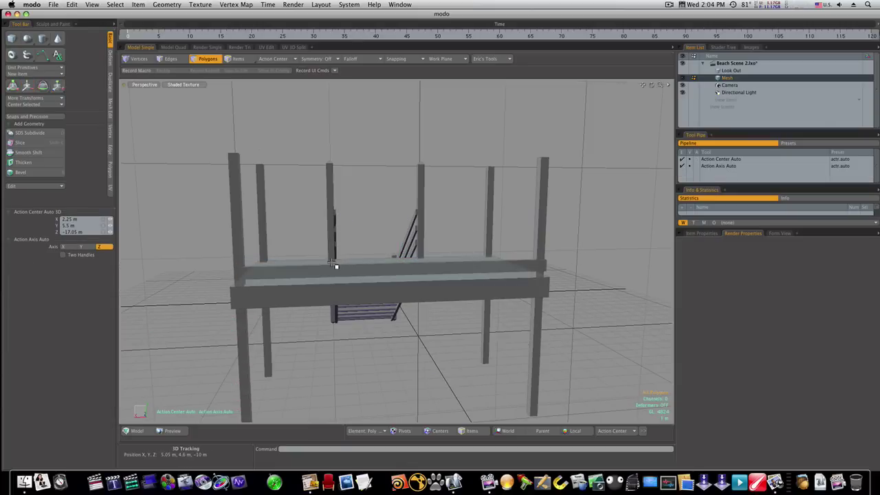
pyautogui.click(333, 269)
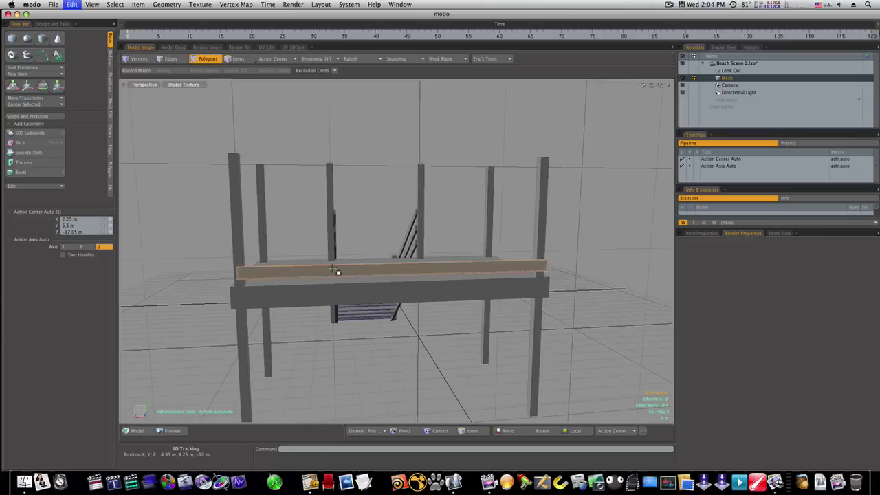
pyautogui.press('w')
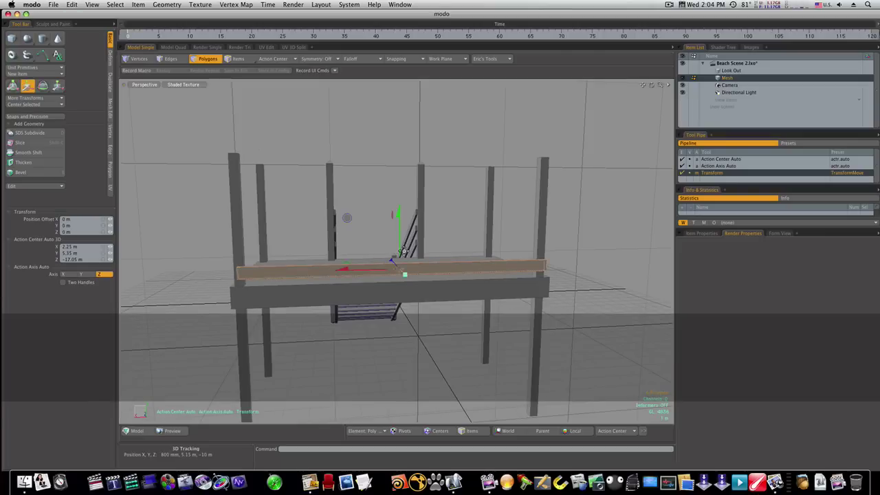
pyautogui.moveTo(403, 275); pyautogui.dragTo(401, 261)
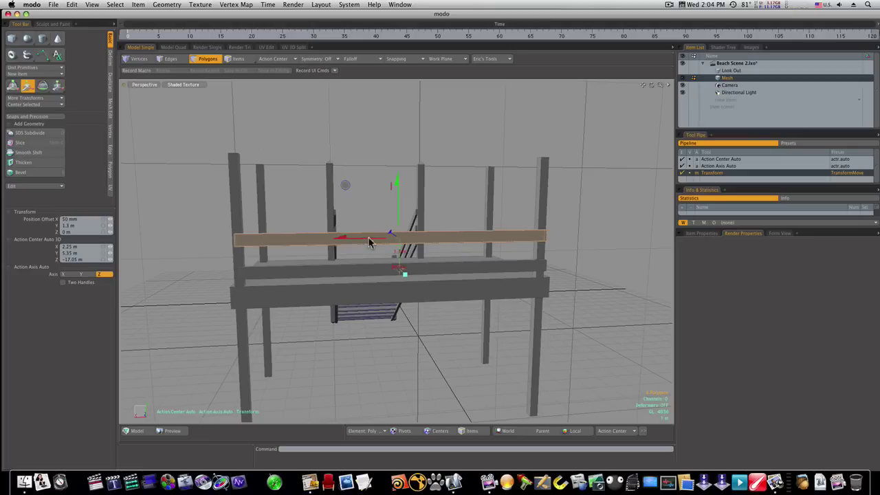
# Duplicate the raised railing board and move the new copy up 750 mm.
pyautogui.press('space')
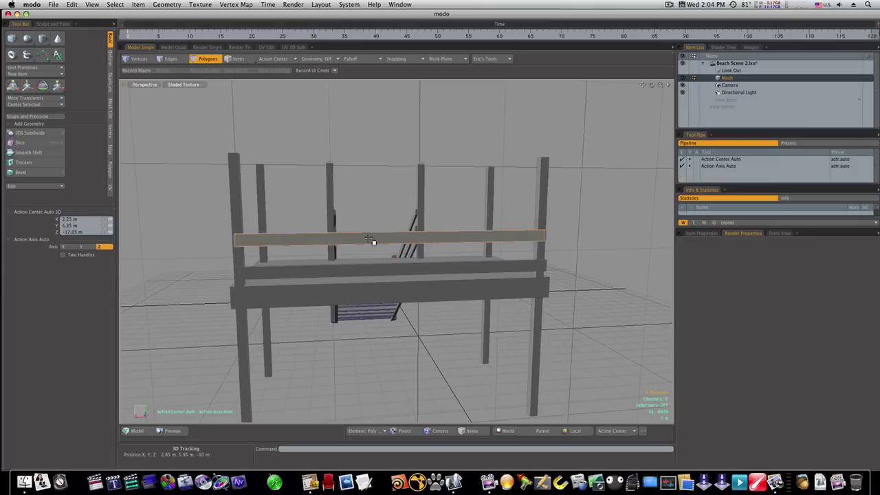
pyautogui.press('w')
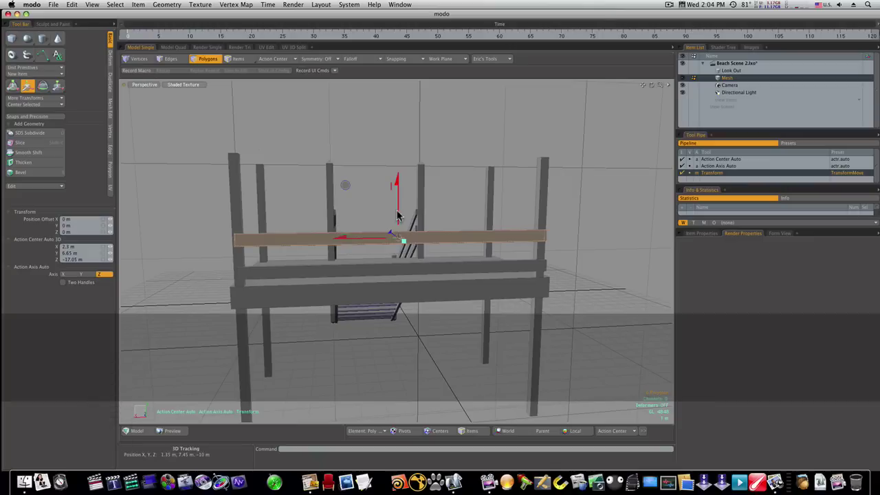
pyautogui.moveTo(397, 216)
pyautogui.mouseDown()
pyautogui.moveTo(397, 185)
pyautogui.moveTo(398, 216)
pyautogui.mouseUp()
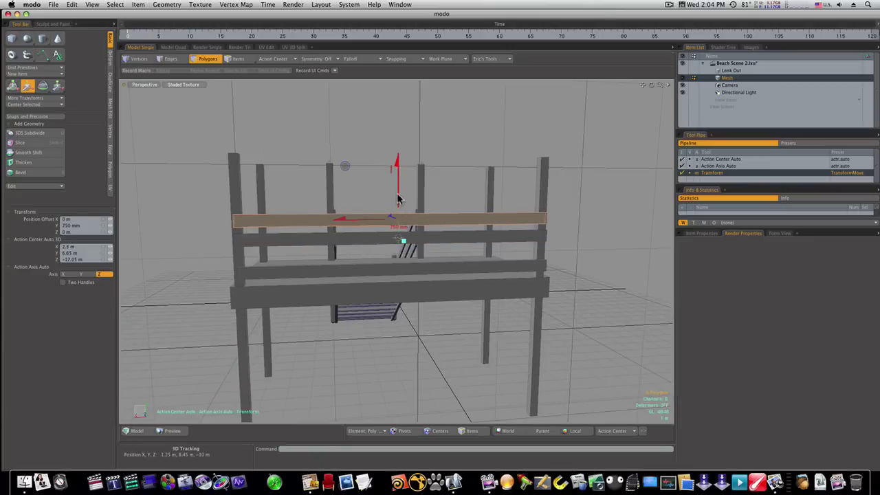
# Select the lowest railing board and raise it 600 mm.
pyautogui.press('space')
pyautogui.click(363, 271)
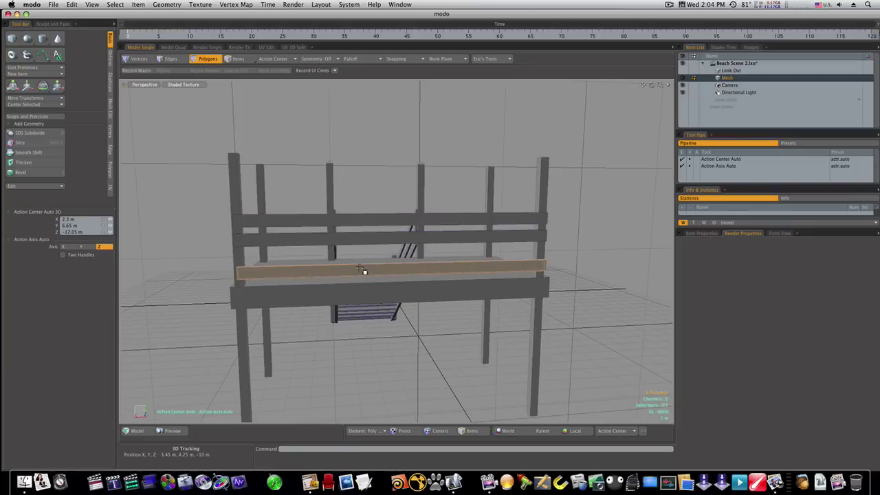
pyautogui.press('w')
pyautogui.moveTo(396, 241); pyautogui.dragTo(397, 224)
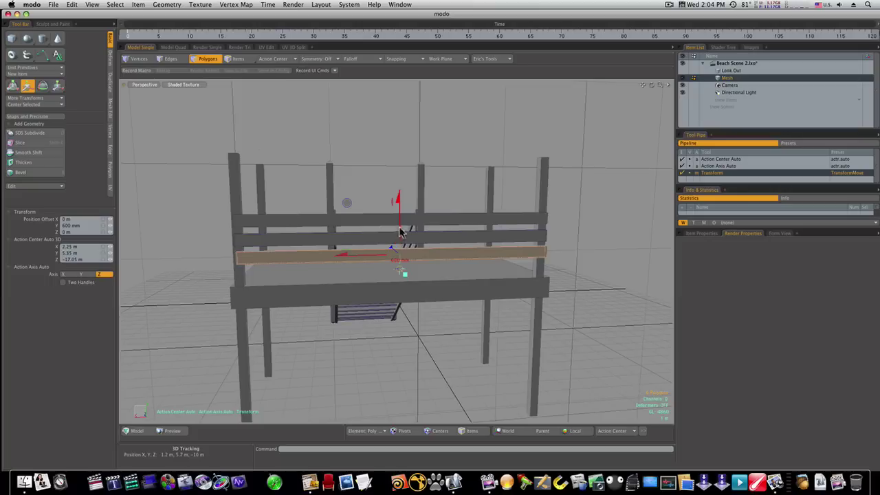
# Duplicate the selected railing board and lower the copy 700 mm toward the platform.
pyautogui.press('space')
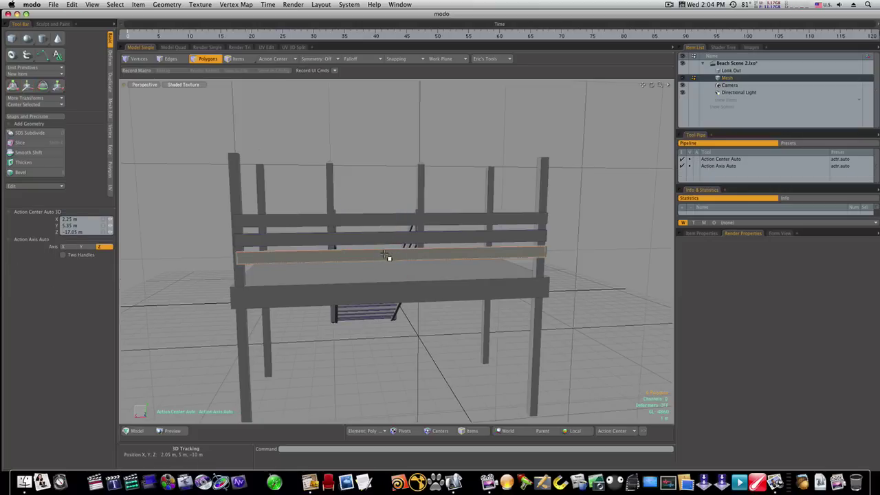
pyautogui.press('w')
pyautogui.moveTo(404, 252); pyautogui.dragTo(405, 260)
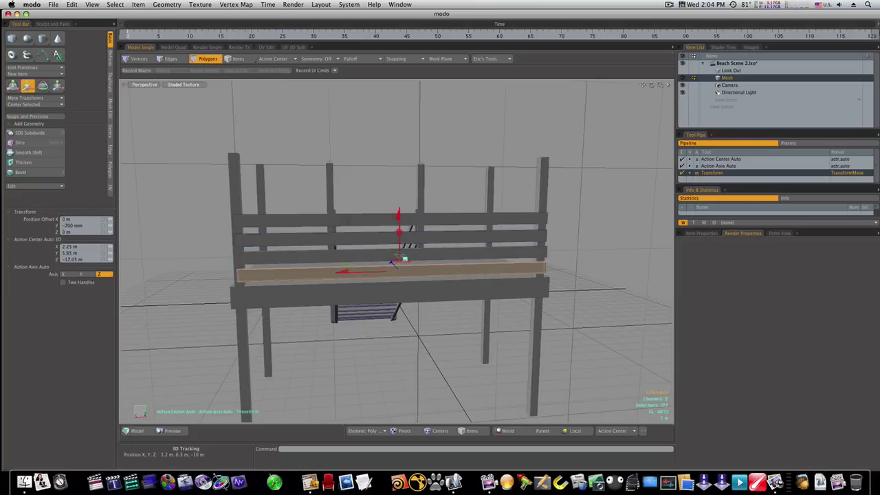
# Duplicate the top railing board and raise the copy 800 mm.
pyautogui.press('space')
pyautogui.click(396, 221)
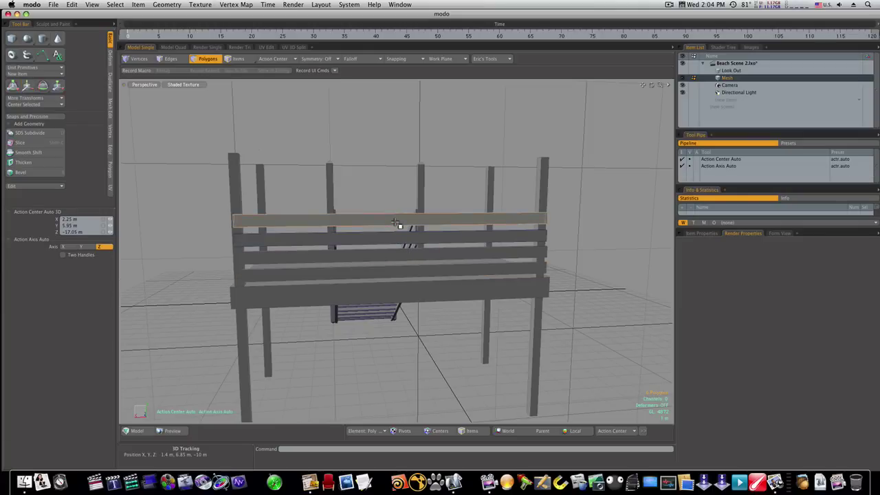
pyautogui.press('w')
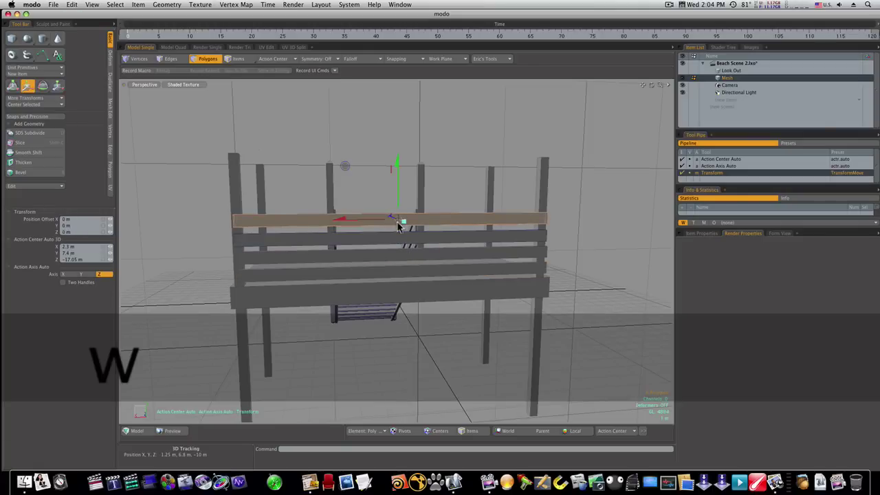
pyautogui.moveTo(400, 210)
pyautogui.mouseDown()
pyautogui.moveTo(403, 197)
pyautogui.moveTo(543, 216)
pyautogui.moveTo(526, 198)
pyautogui.moveTo(406, 210)
pyautogui.mouseUp()
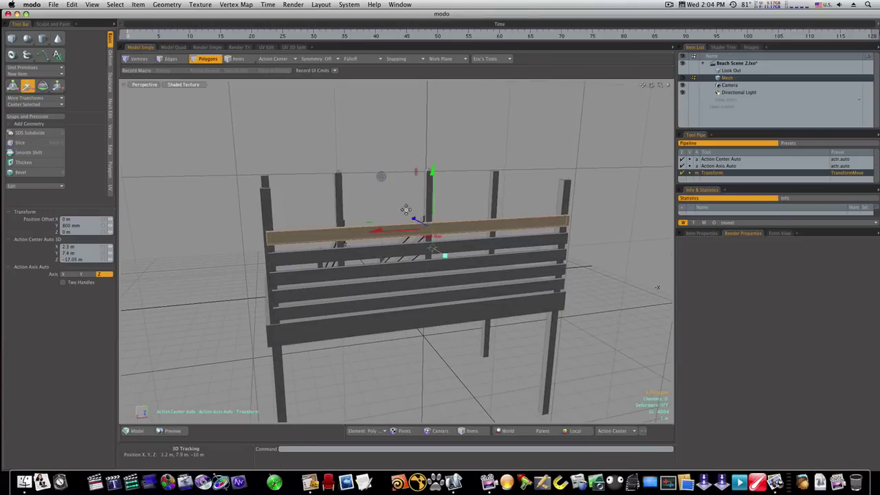
# Select all five railing boards and shift them together 50 mm in X to center them between the corner posts.
pyautogui.press('space')
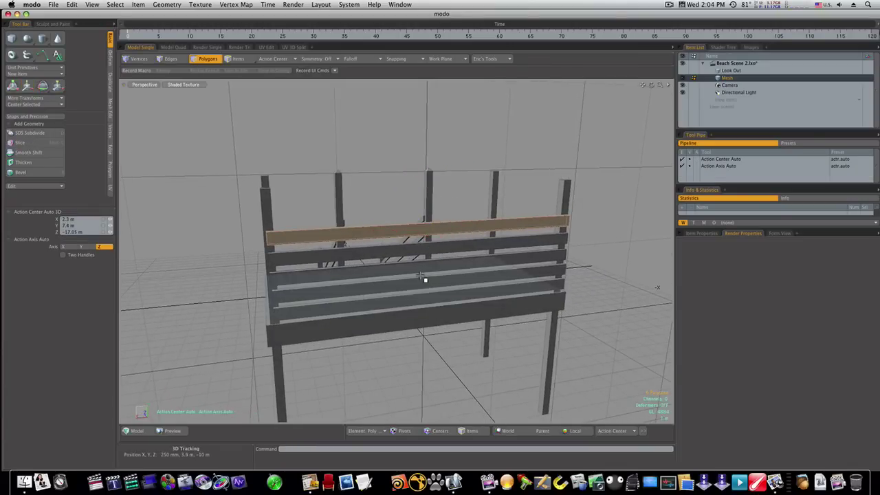
pyautogui.keyDown('shift'); pyautogui.click(405, 255); pyautogui.keyUp('shift')
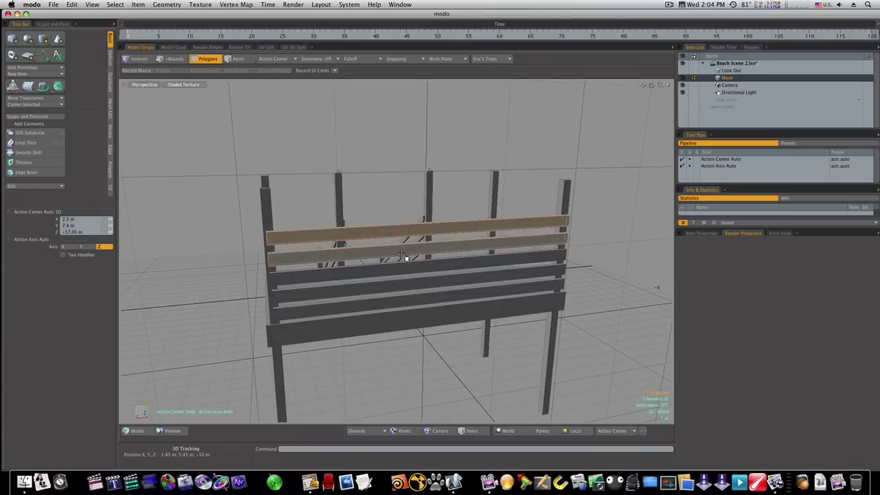
pyautogui.keyDown('shift'); pyautogui.click(405, 272); pyautogui.keyUp('shift')
pyautogui.keyDown('shift'); pyautogui.click(411, 291); pyautogui.keyUp('shift')
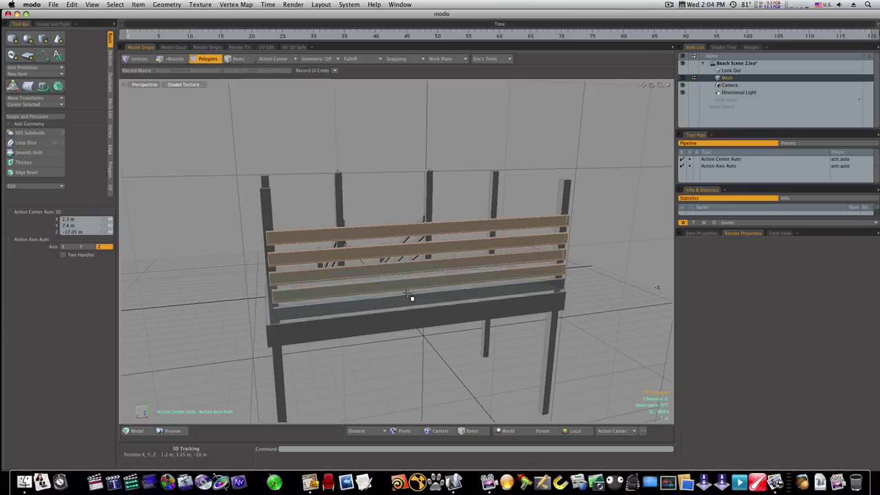
pyautogui.keyDown('shift'); pyautogui.click(412, 303); pyautogui.keyUp('shift')
pyautogui.press('w')
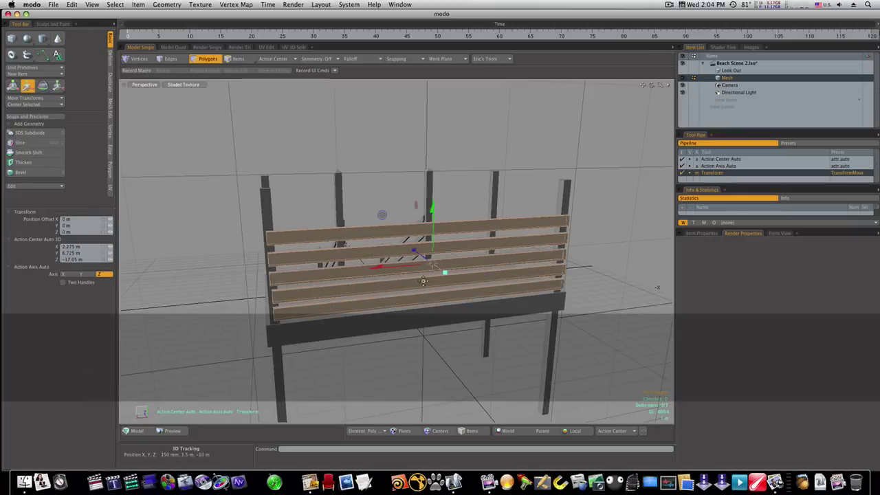
pyautogui.moveTo(417, 265); pyautogui.dragTo(378, 279)
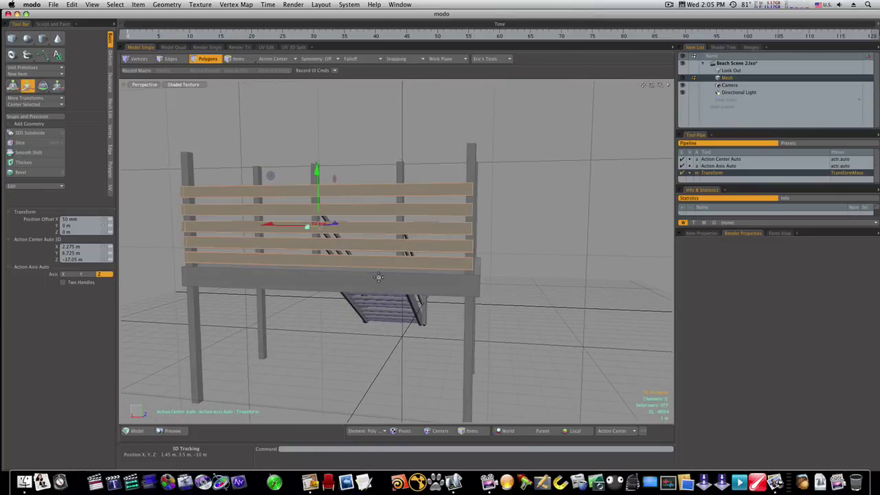
# Scale the five railing boards along X to fit the corner posts, and clear the selection.
pyautogui.press('r')
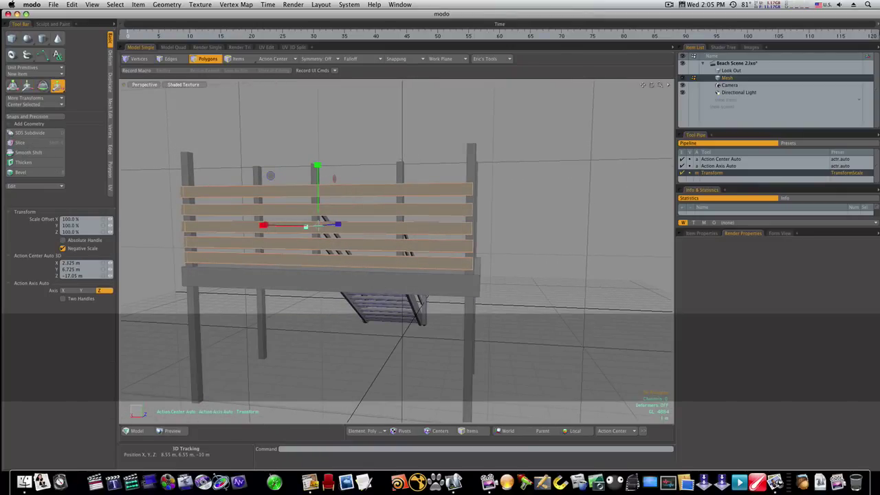
pyautogui.moveTo(263, 225); pyautogui.dragTo(338, 235)
pyautogui.press('q')
pyautogui.click(387, 141)
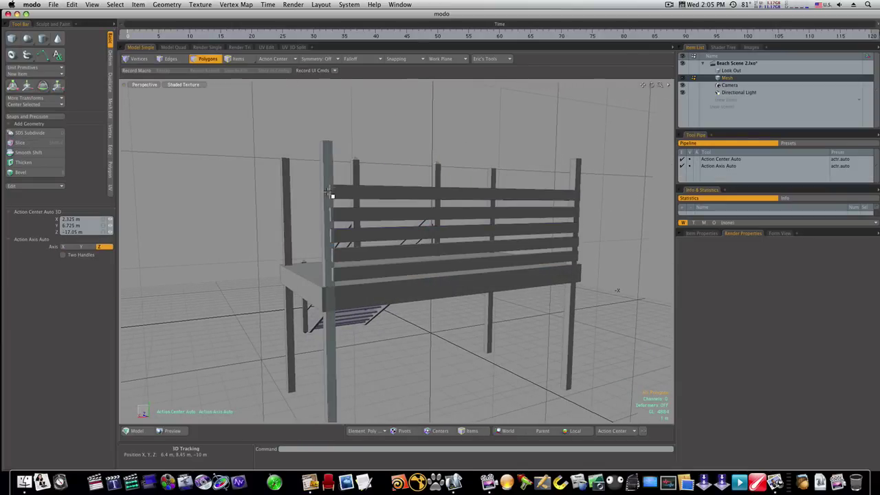
# Select the five boards' end faces at the near corner post and scale them to 3% in X to align their ends.
pyautogui.keyDown('alt'); pyautogui.moveTo(331, 199); pyautogui.dragTo(365, 190); pyautogui.keyUp('alt')
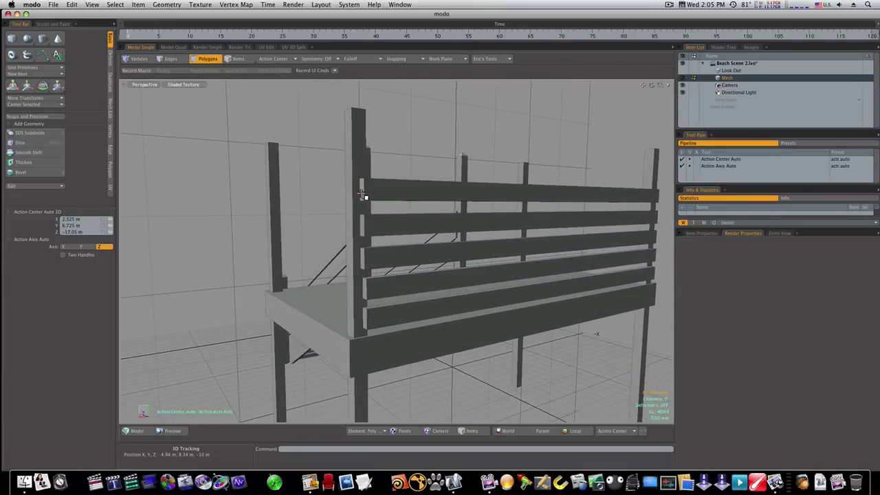
pyautogui.keyDown('shift'); pyautogui.click(362, 225); pyautogui.keyUp('shift')
pyautogui.keyDown('shift'); pyautogui.click(364, 255); pyautogui.keyUp('shift')
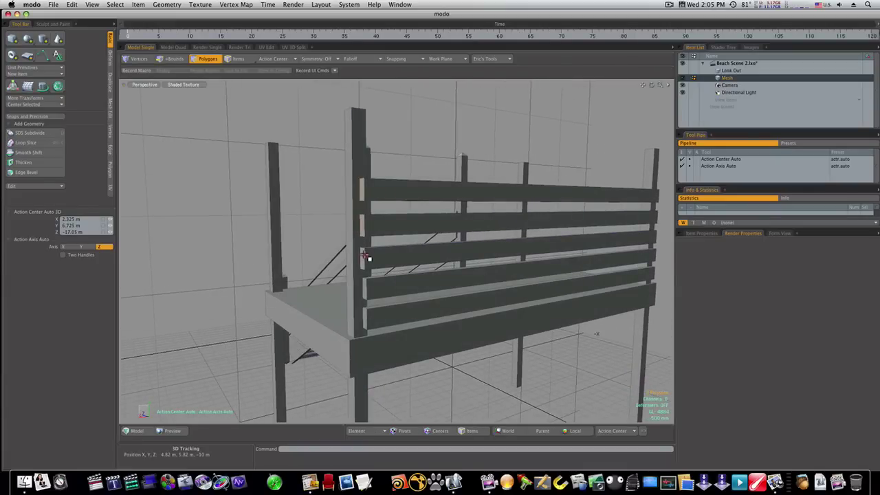
pyautogui.keyDown('shift'); pyautogui.click(365, 287); pyautogui.keyUp('shift')
pyautogui.keyDown('shift'); pyautogui.click(365, 325); pyautogui.keyUp('shift')
pyautogui.press('r')
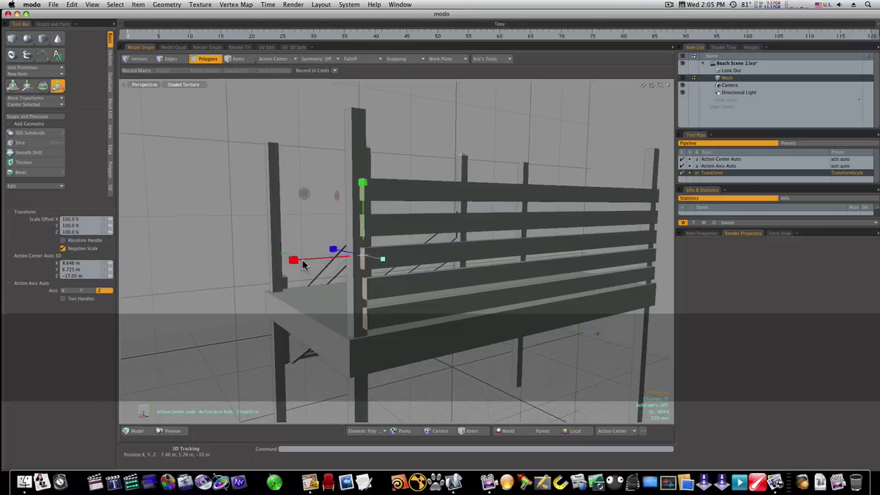
pyautogui.moveTo(311, 259); pyautogui.dragTo(285, 262)
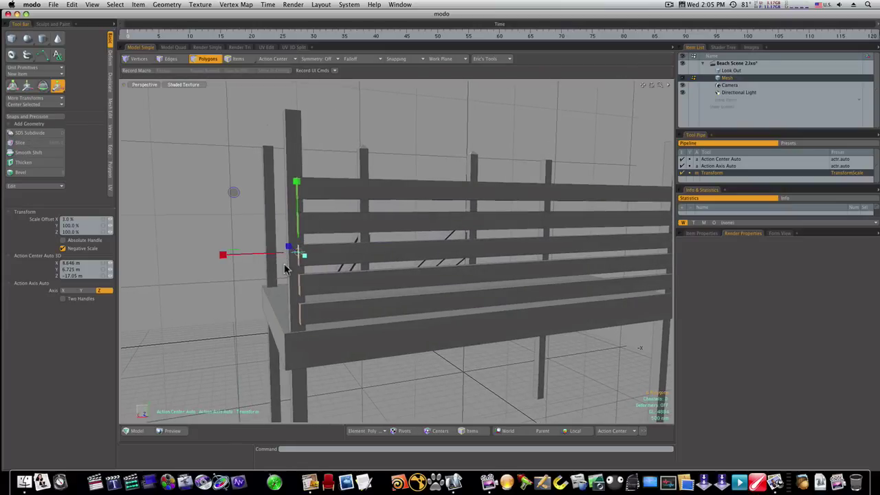
pyautogui.press('space')
pyautogui.press('r')
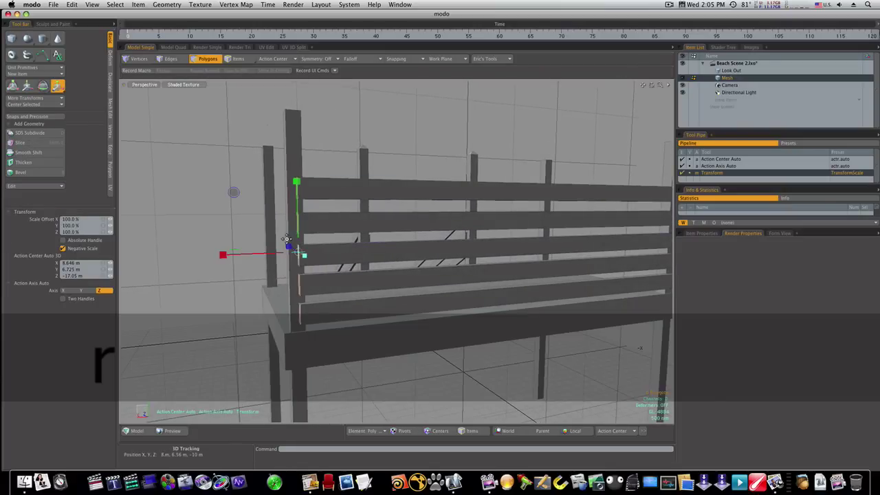